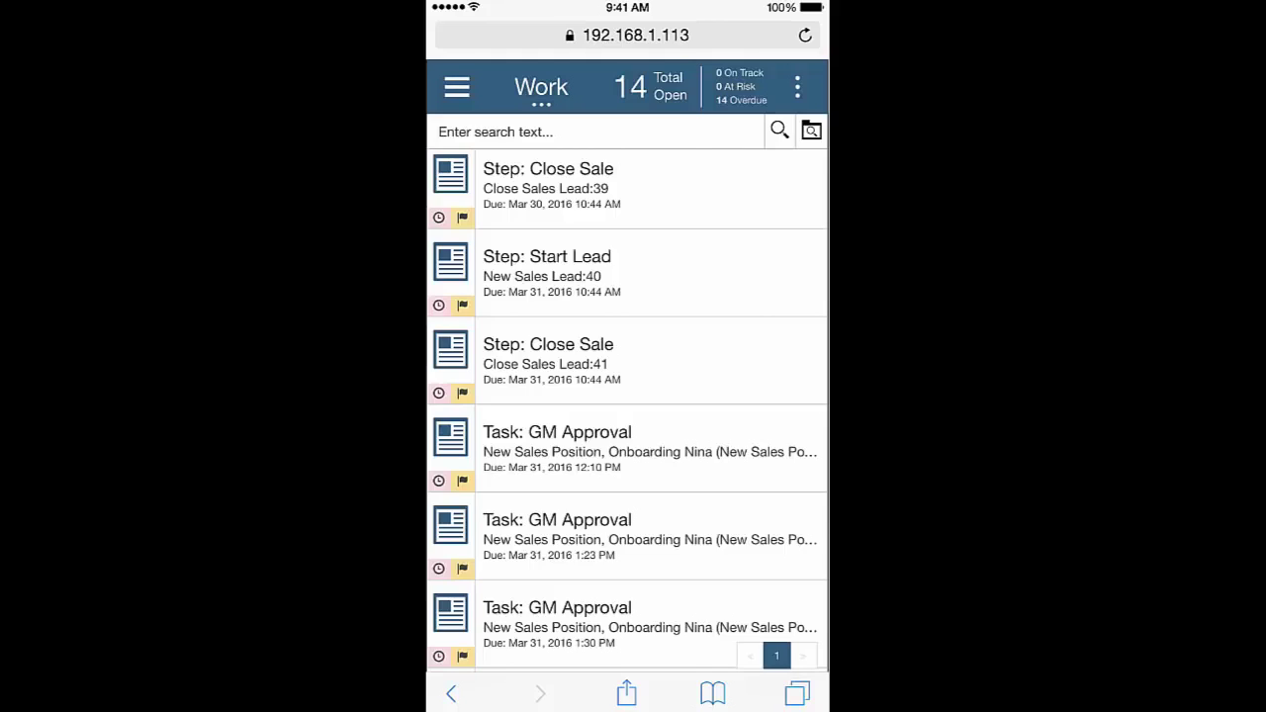
# Step: Browse the navigation and notifications panels, returning each time to the work list
pyautogui.click(456, 87)
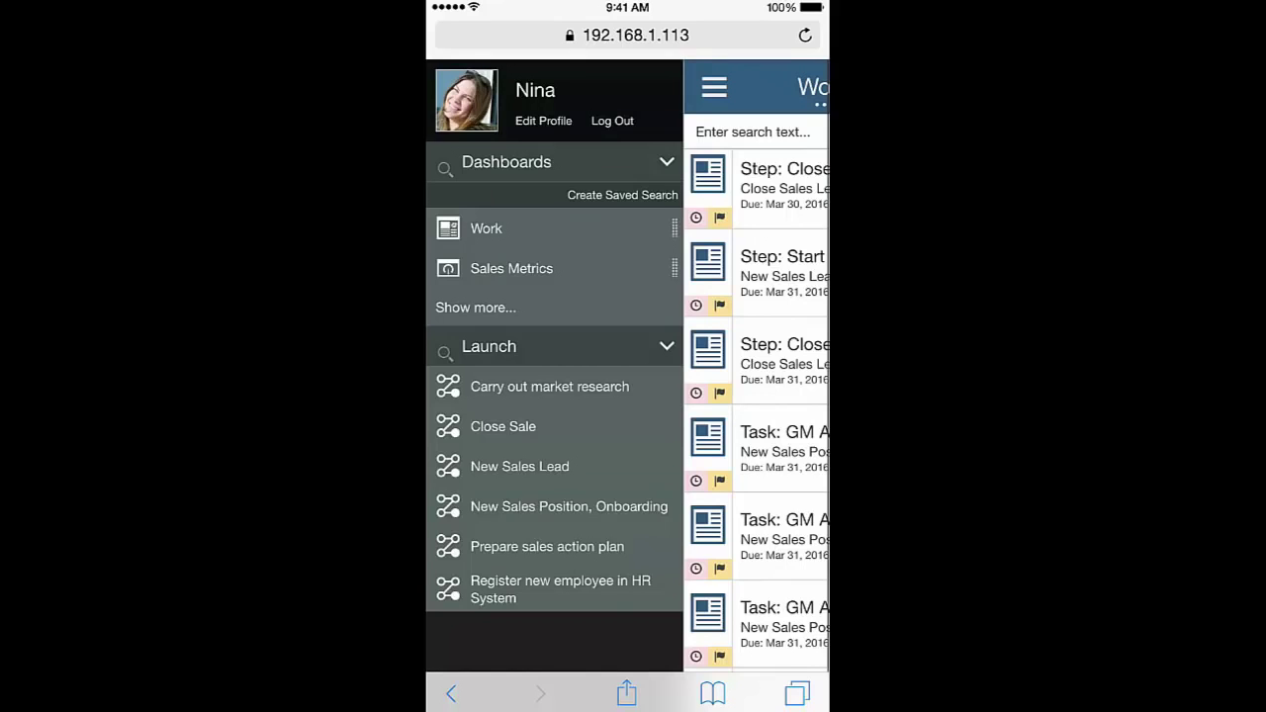
pyautogui.click(486, 228)
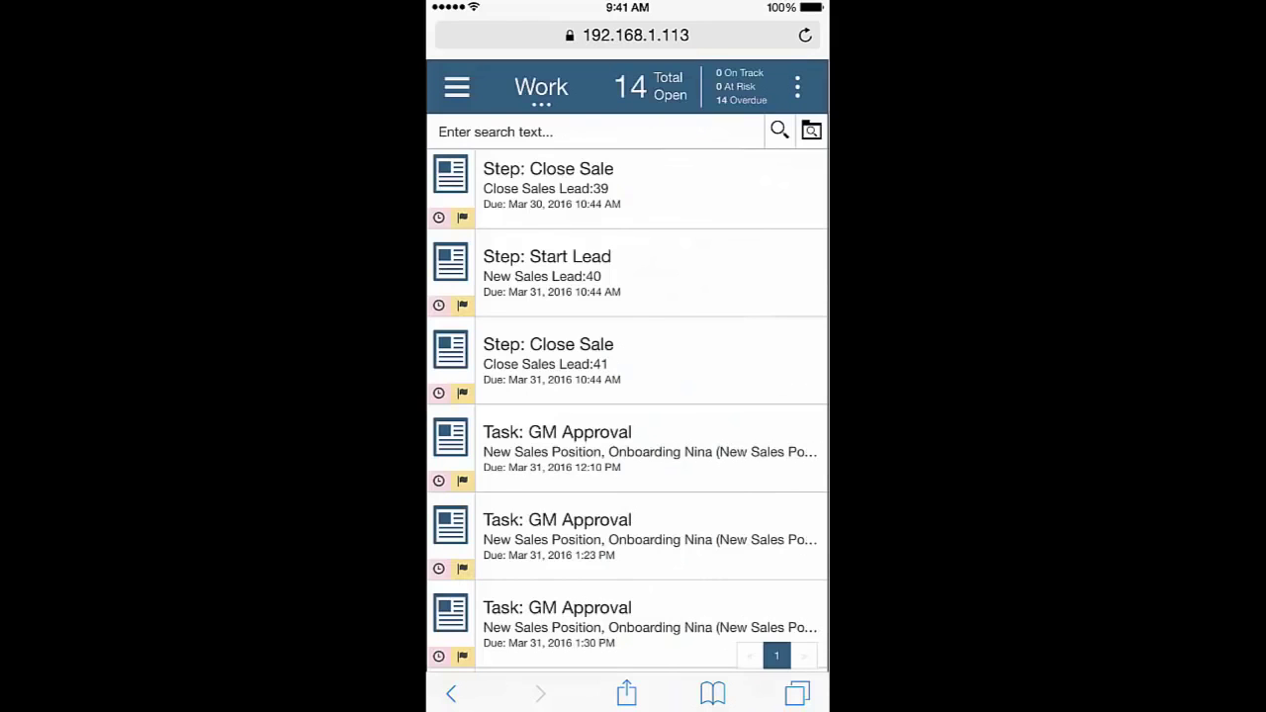
pyautogui.click(798, 87)
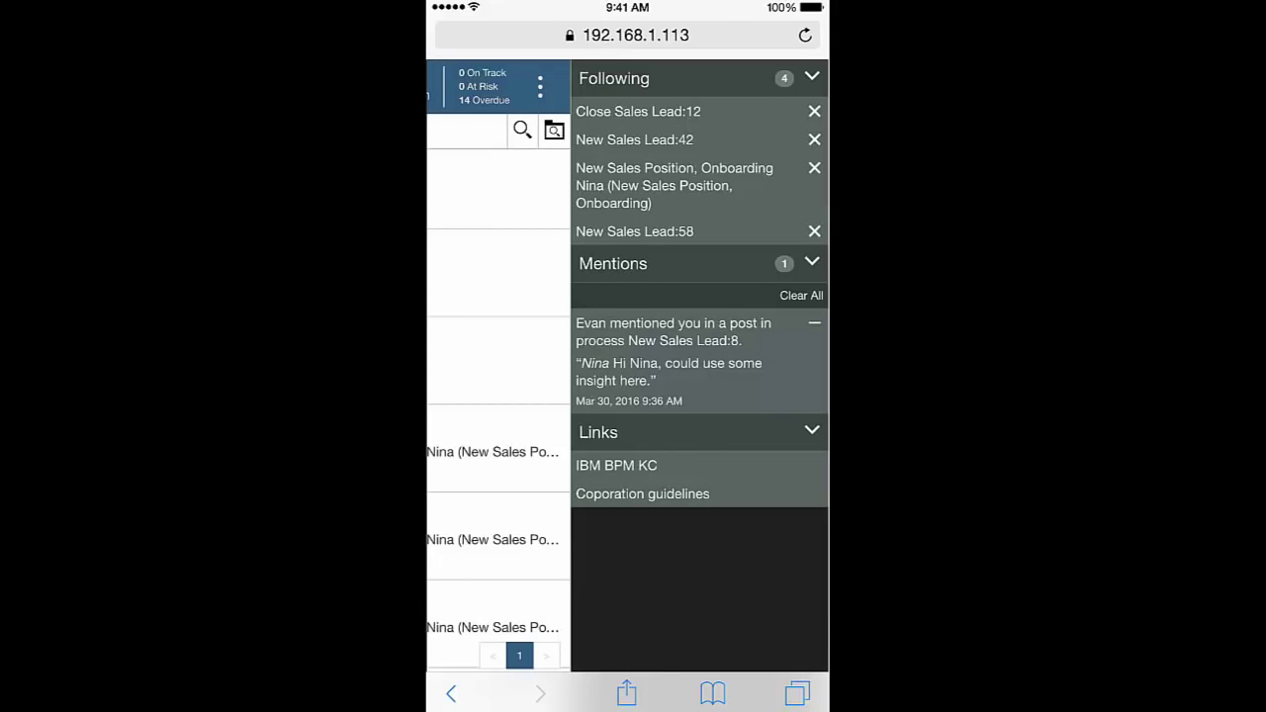
pyautogui.click(498, 277)
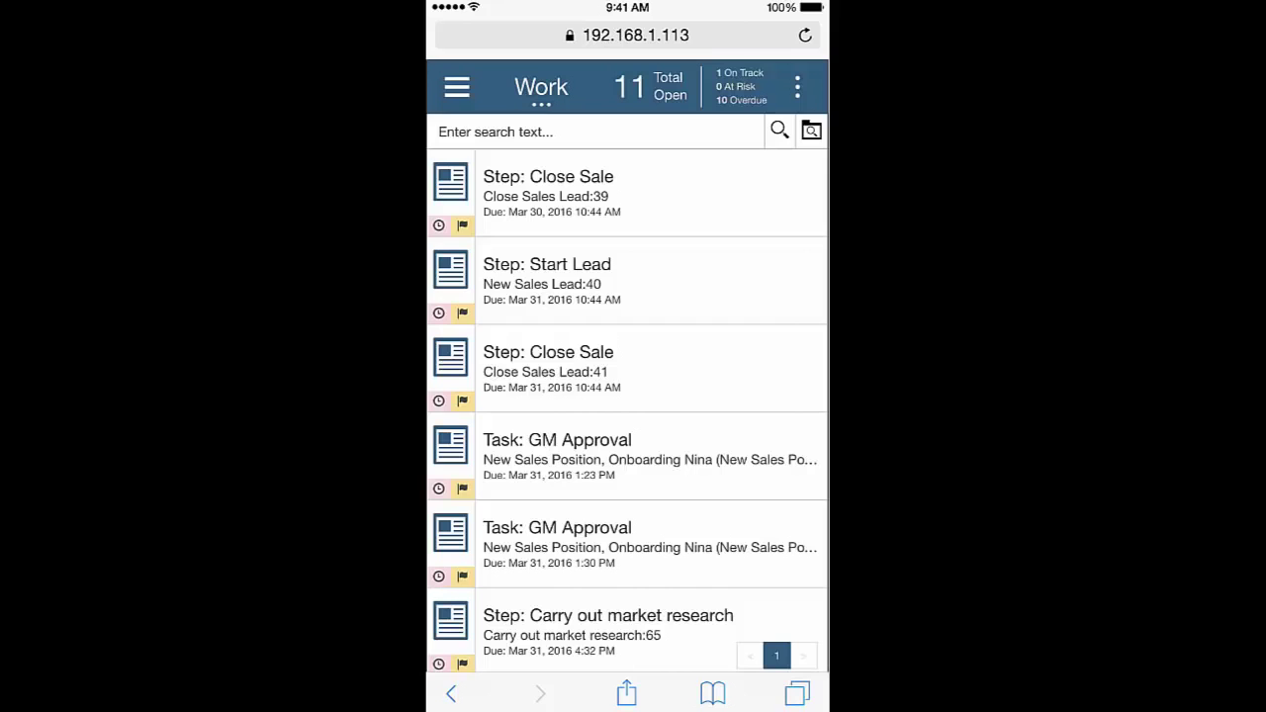
pyautogui.click(456, 87)
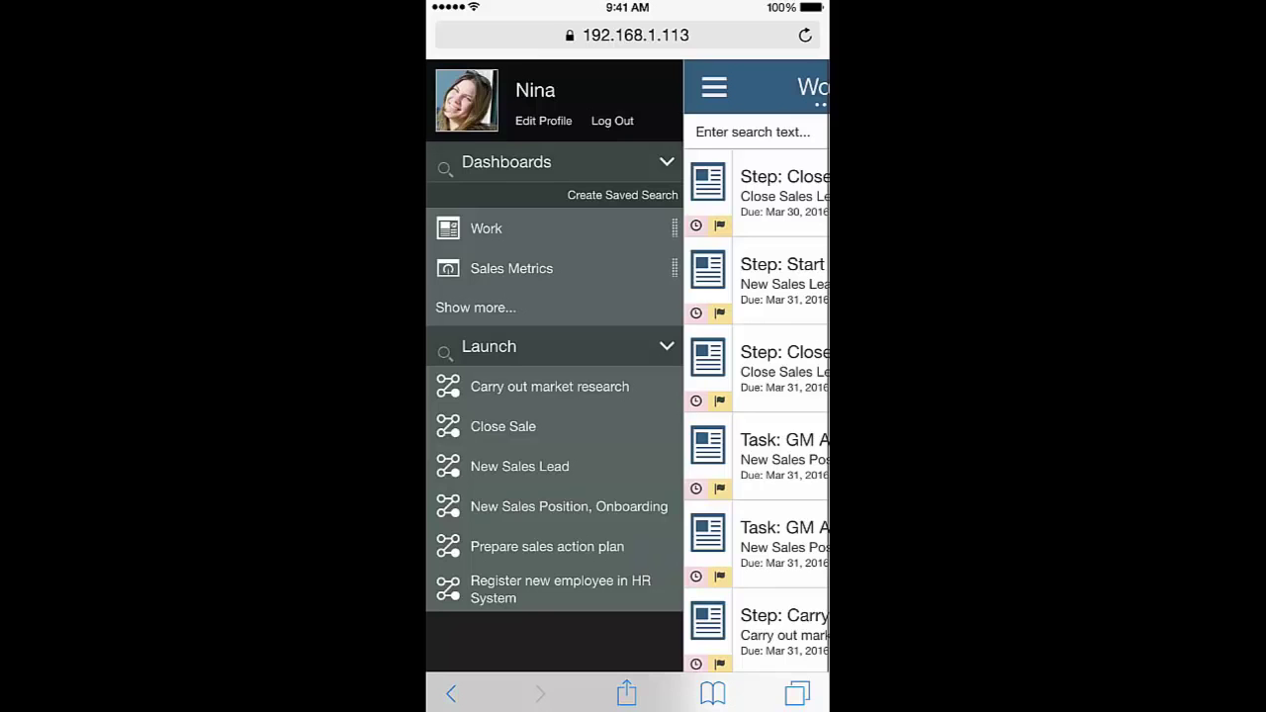
pyautogui.click(713, 87)
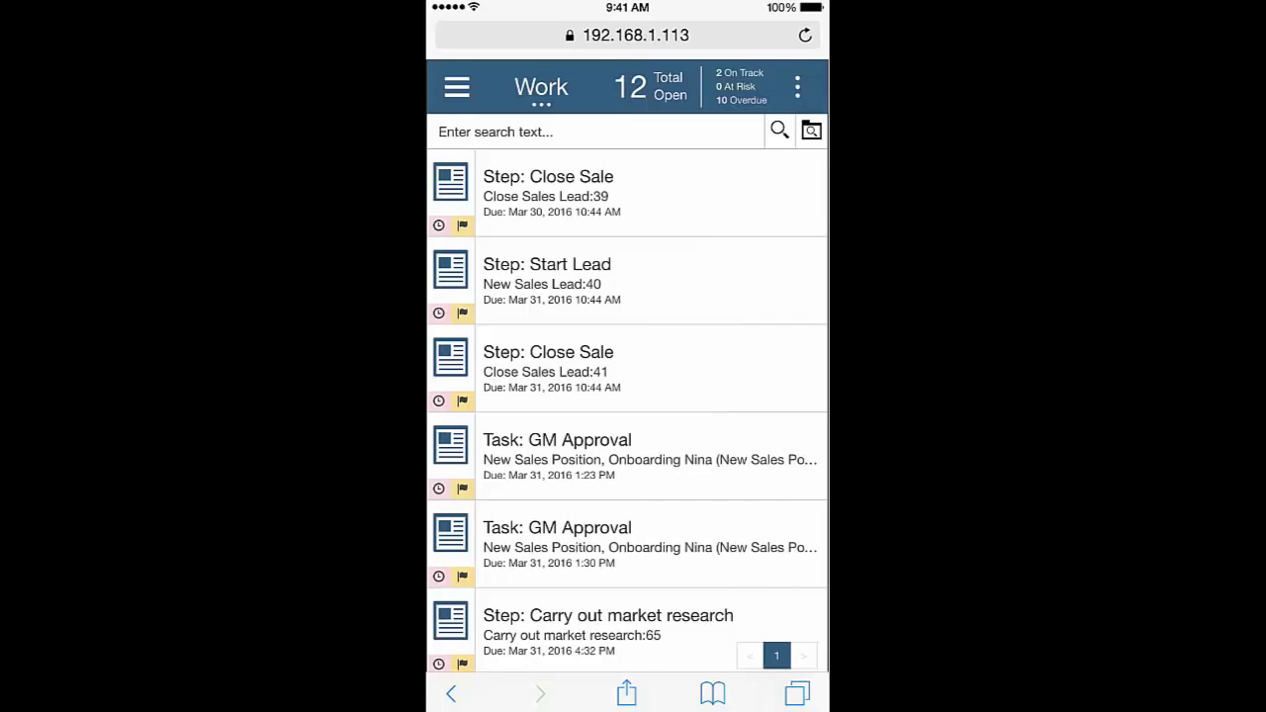
# Step: Search the work list for 'New position' tasks
pyautogui.click(593, 131)
pyautogui.write('N')
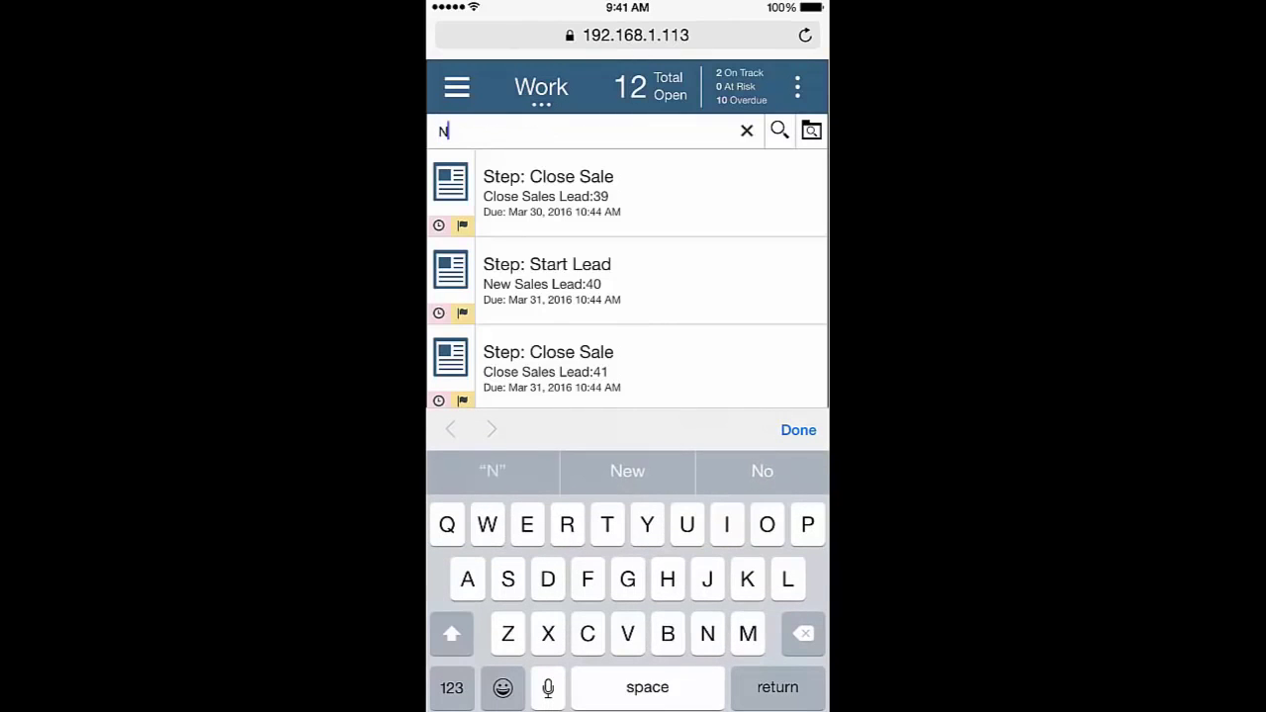
pyautogui.write('ew ')
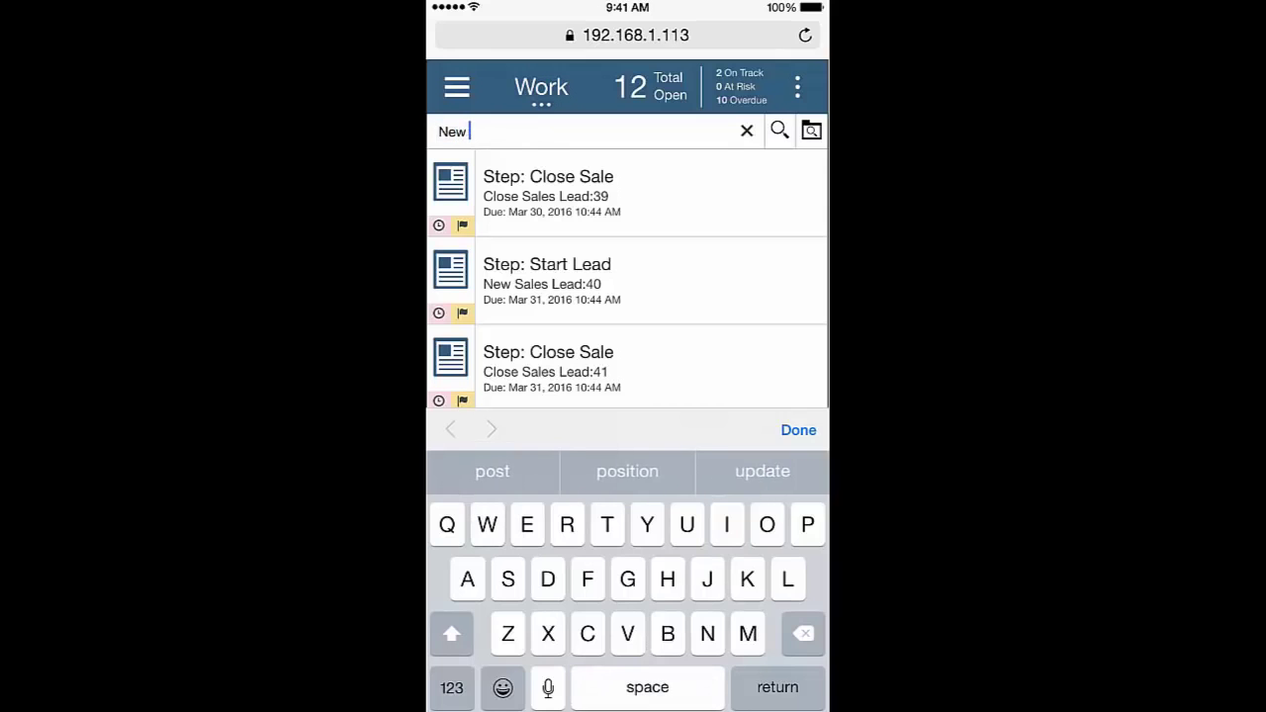
pyautogui.write('po')
pyautogui.click(763, 471)
pyautogui.click(780, 130)
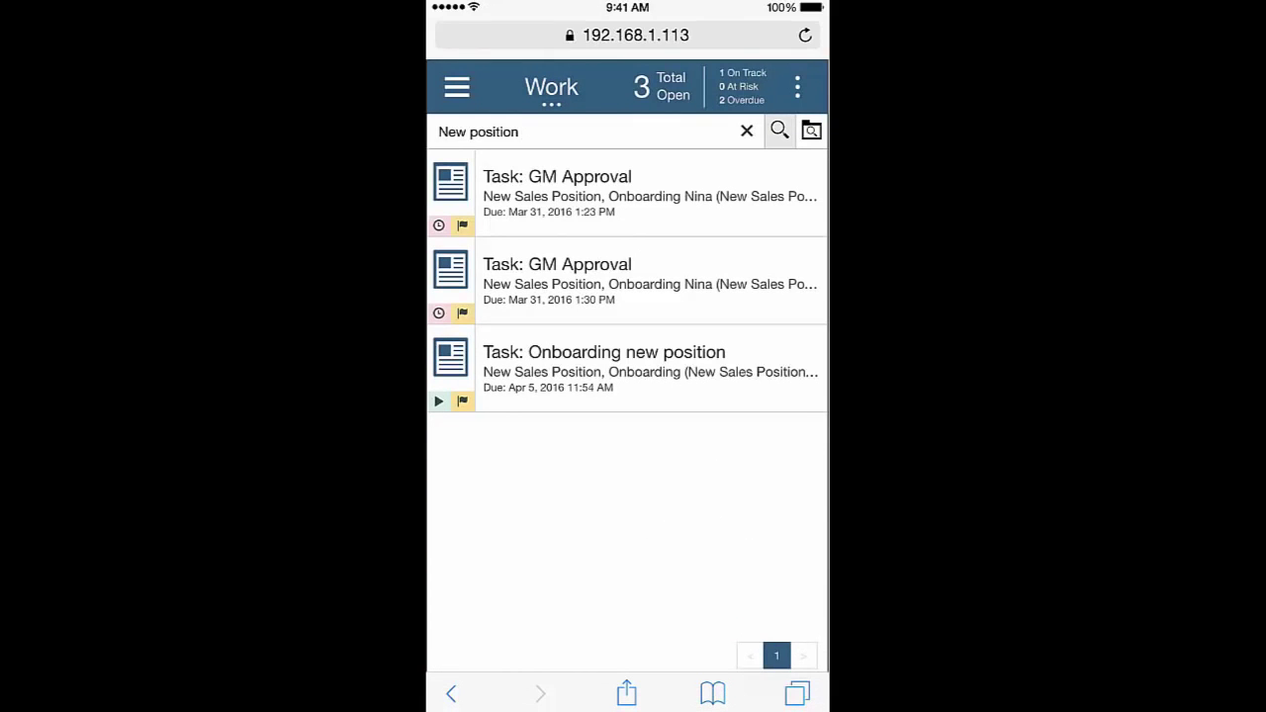
# Step: Claim the Onboarding new position task, enter the new employee's name, and submit it
pyautogui.click(604, 352)
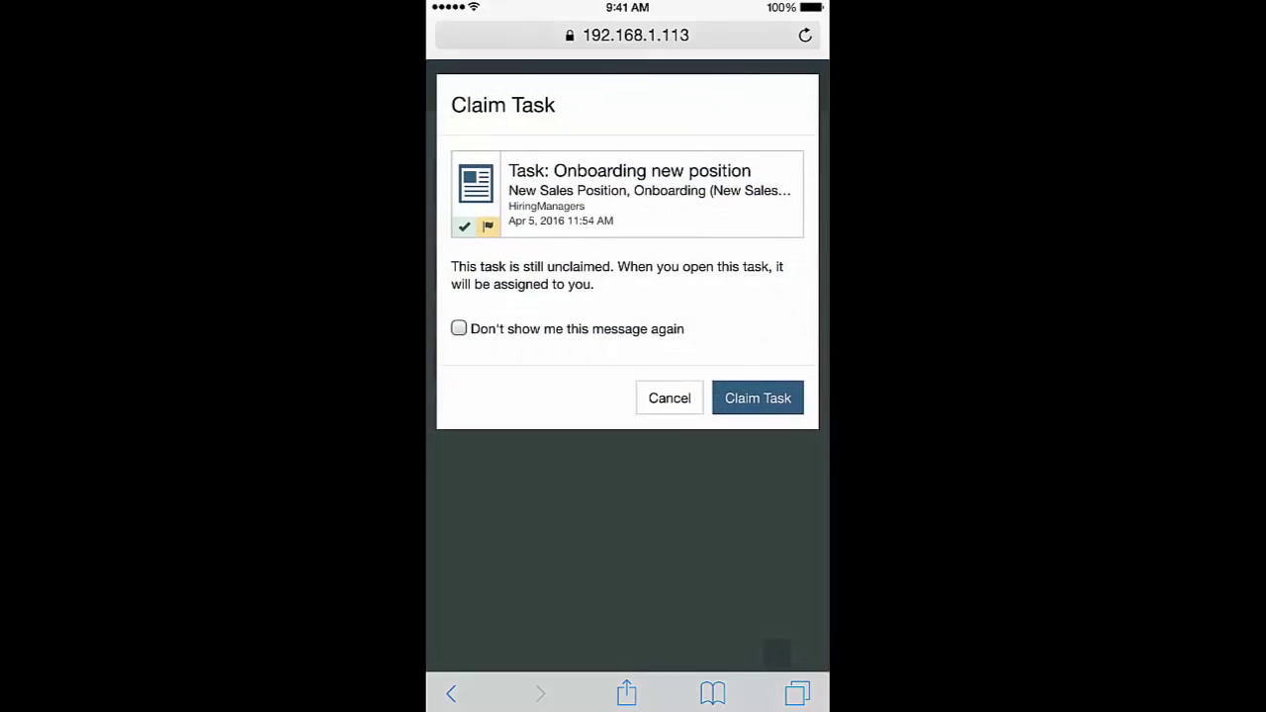
pyautogui.click(758, 398)
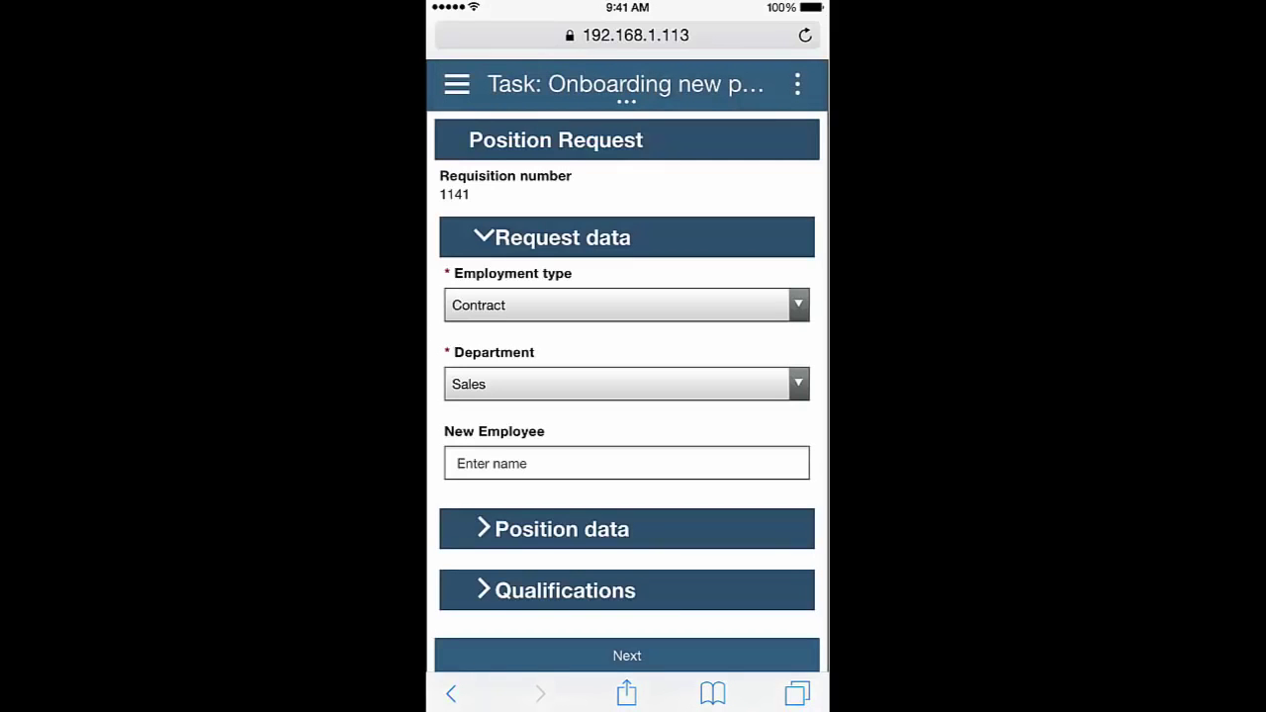
pyautogui.click(626, 463)
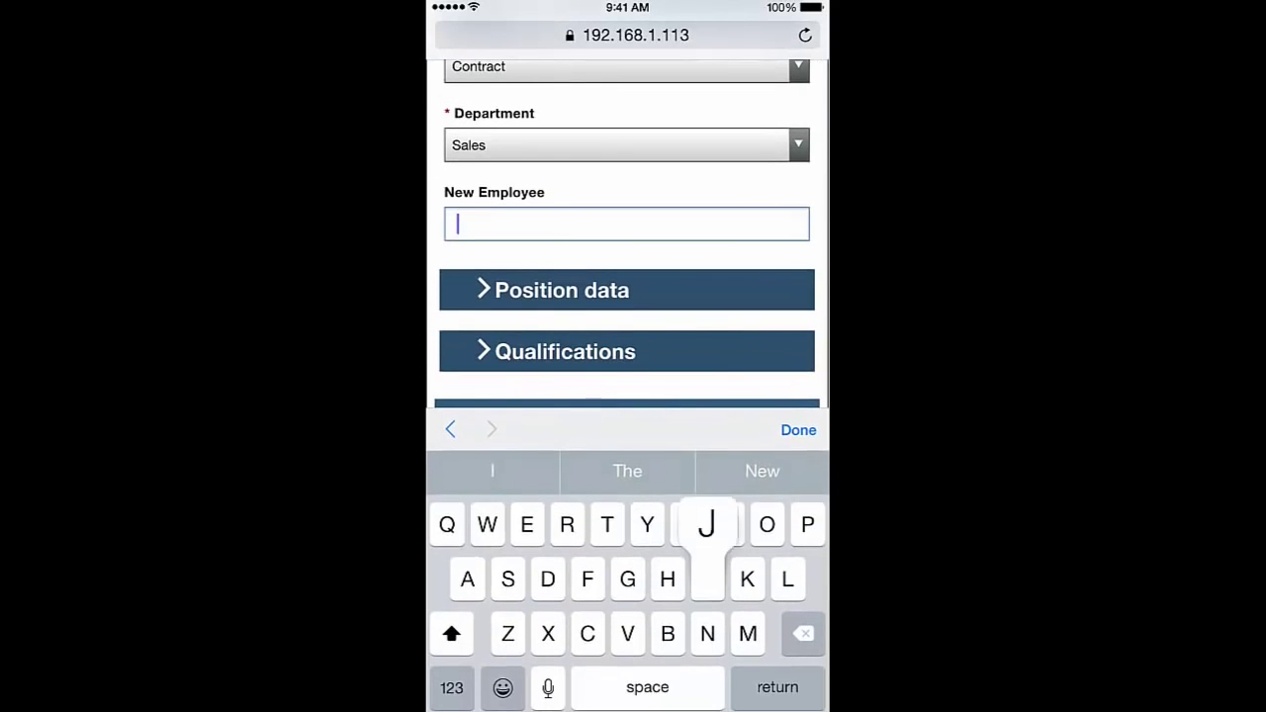
pyautogui.write('Jan')
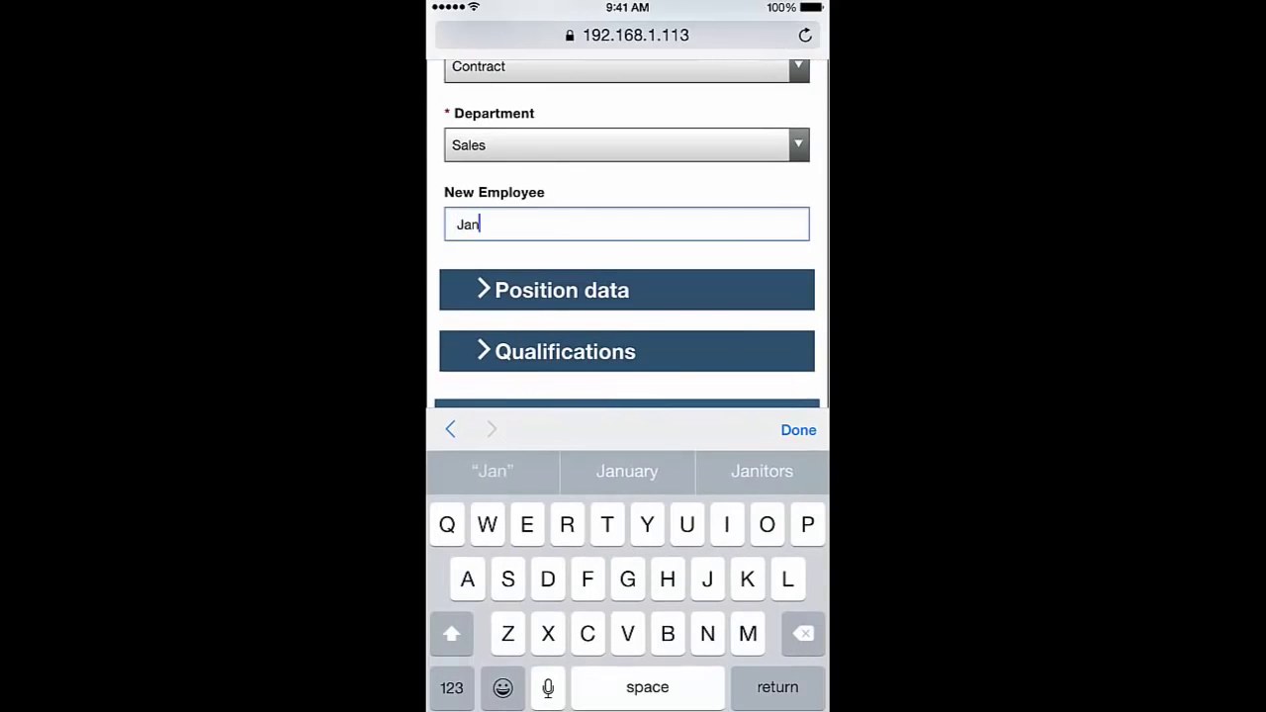
pyautogui.write('e Dea')
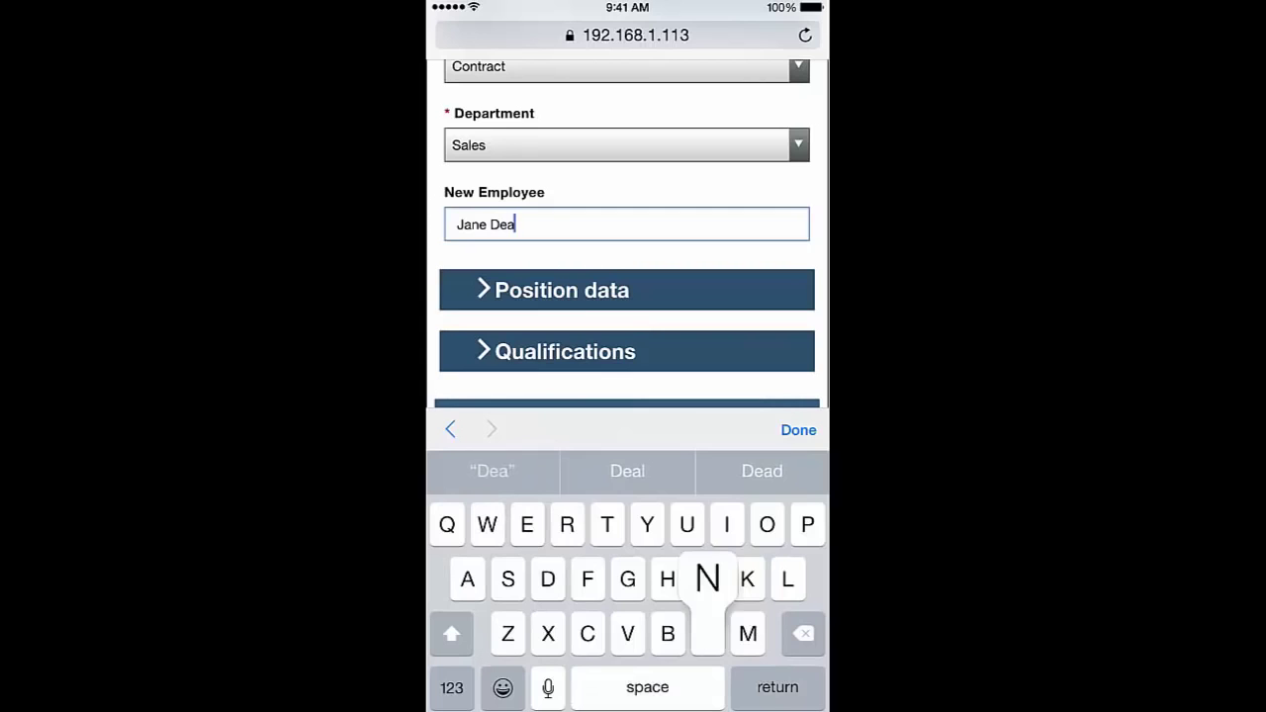
pyautogui.write('n')
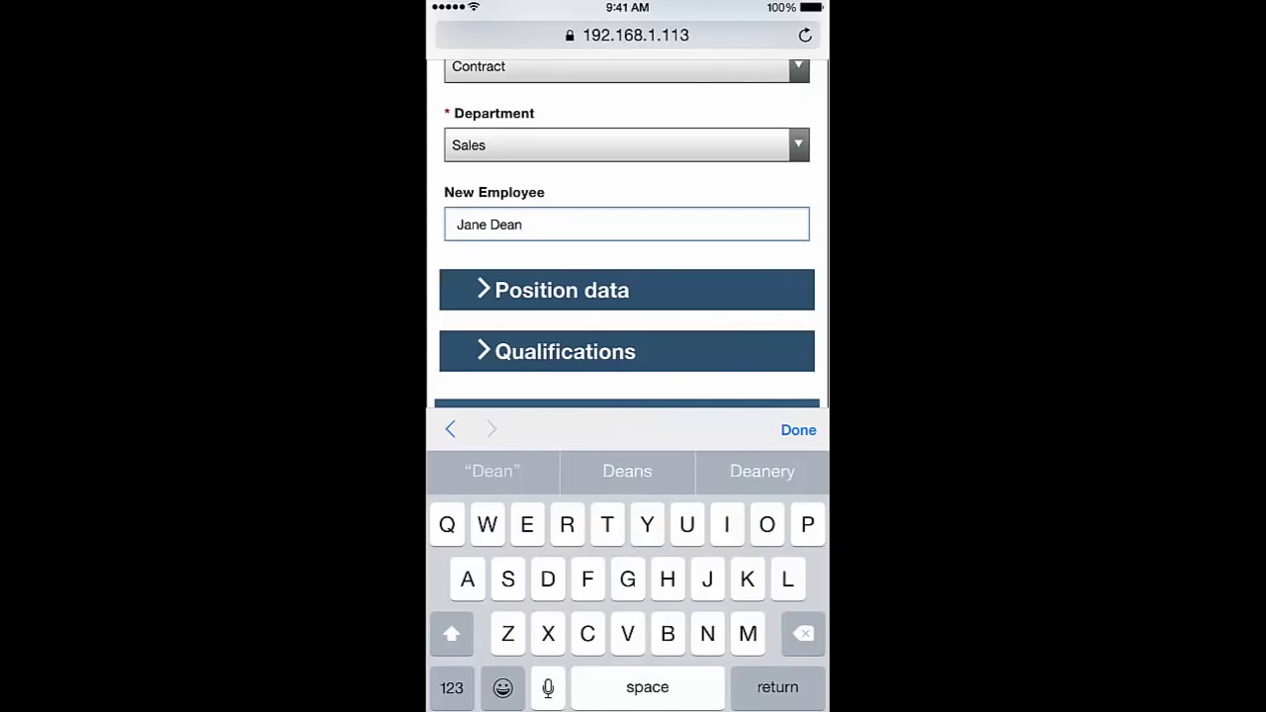
pyautogui.click(798, 429)
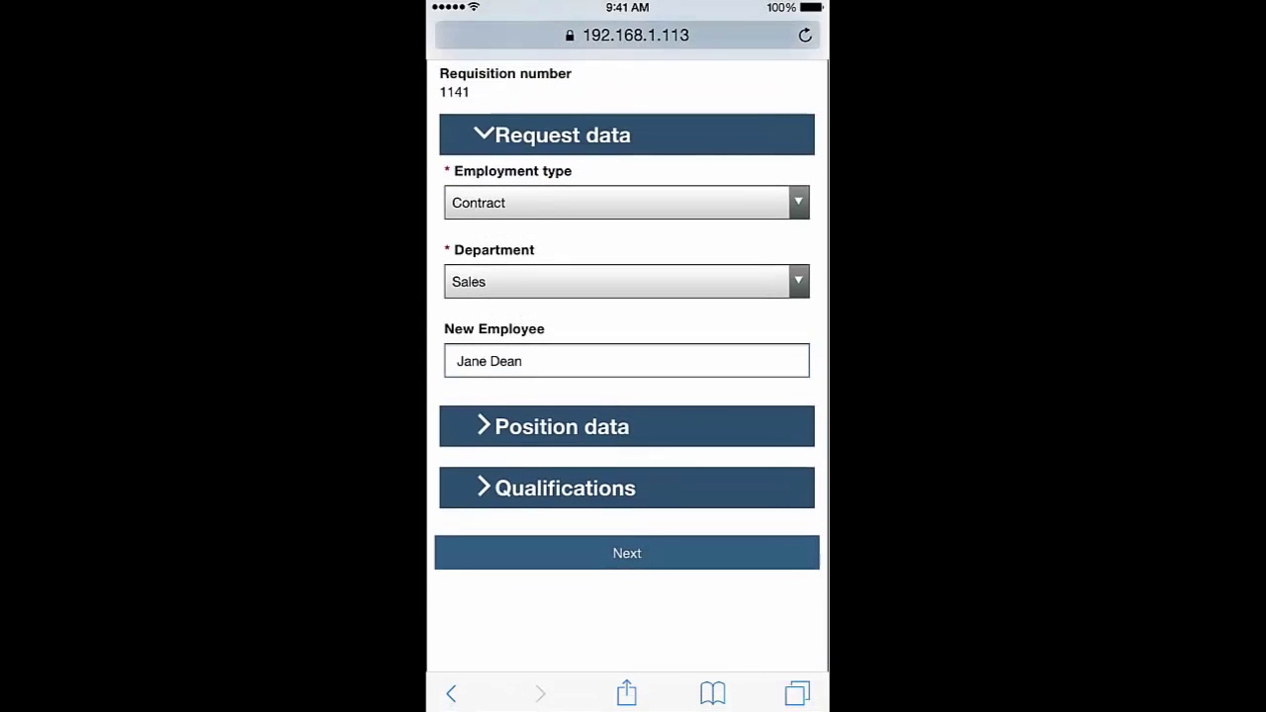
pyautogui.click(628, 551)
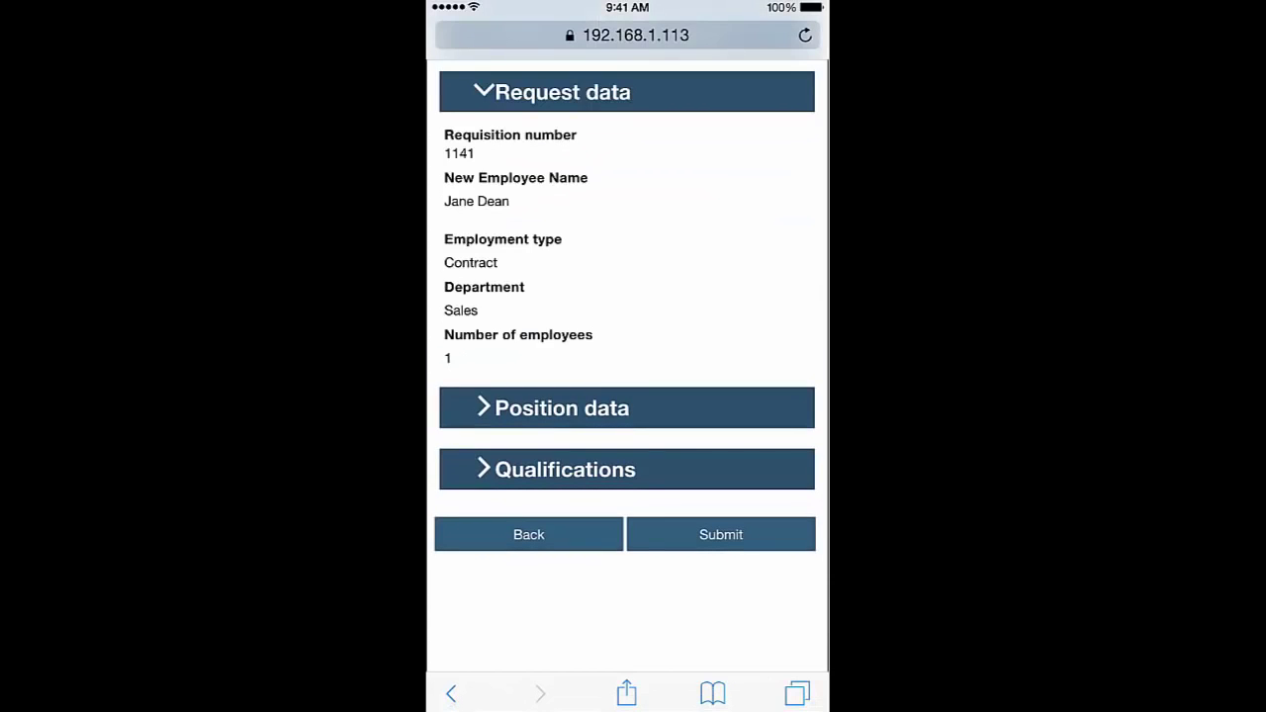
pyautogui.click(721, 534)
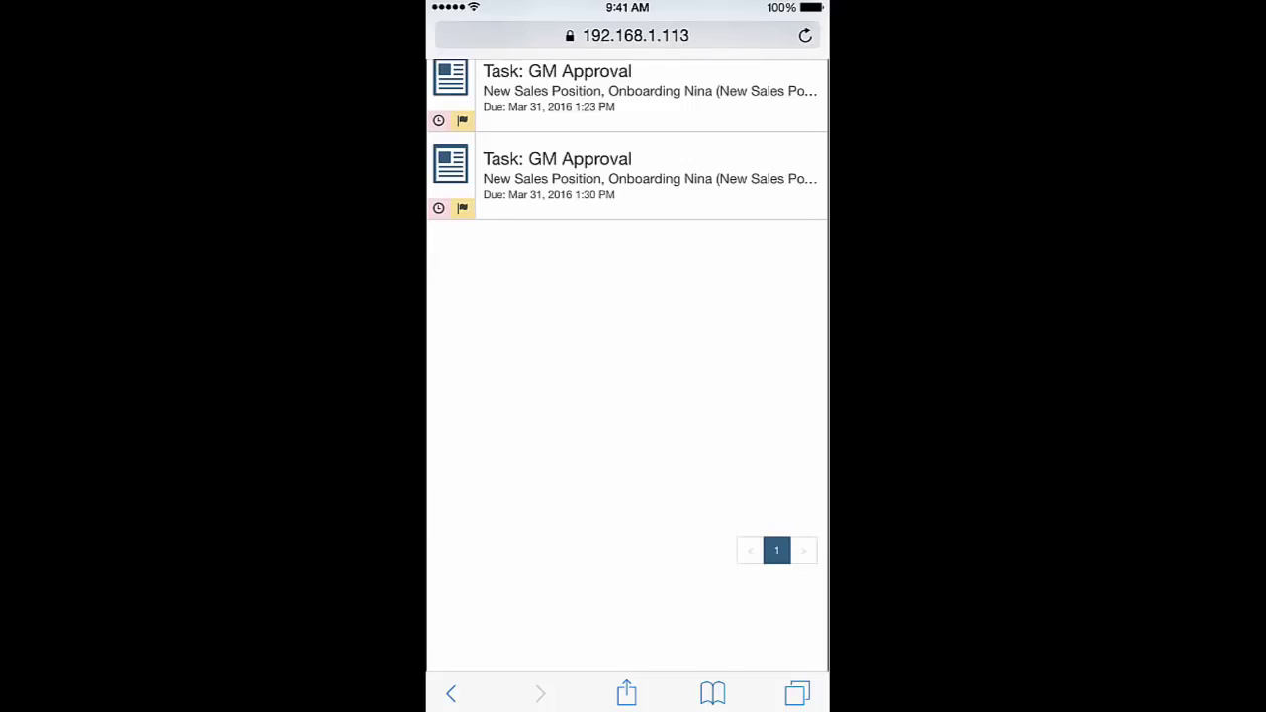
# Step: Clear the 'New position' search so all 12 open tasks reappear
pyautogui.scroll(3, 628, 356)
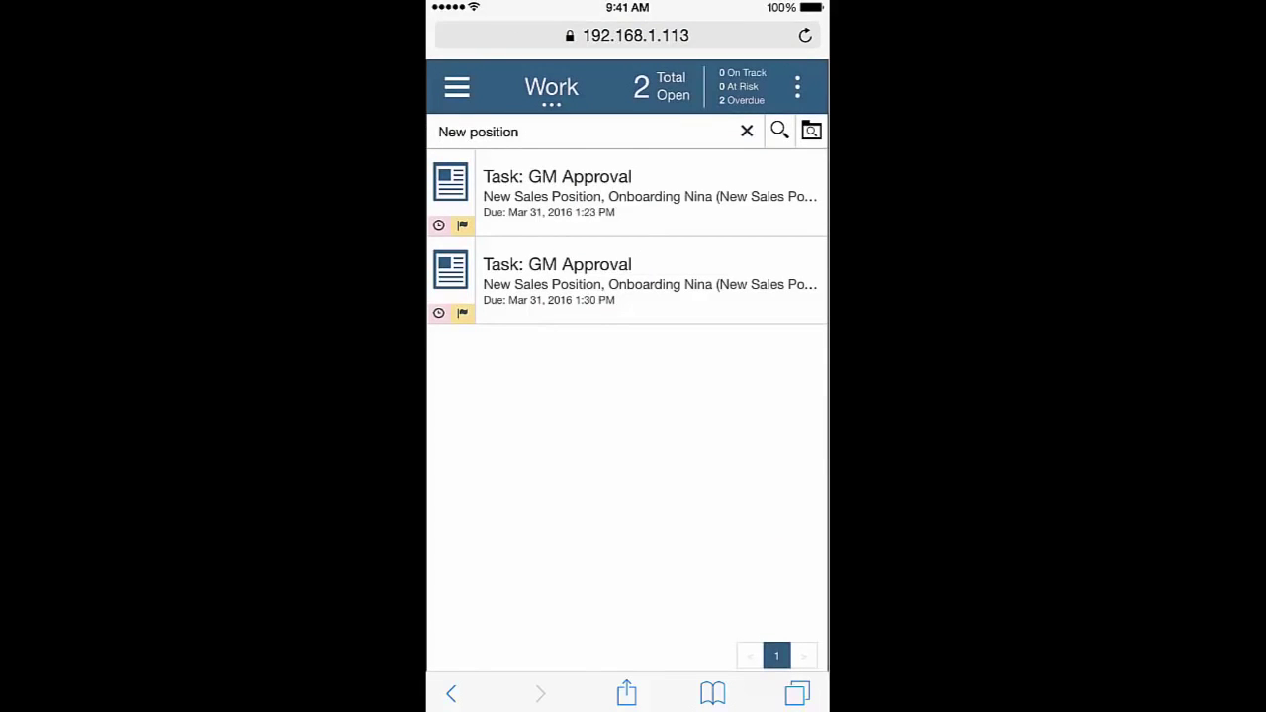
pyautogui.click(747, 131)
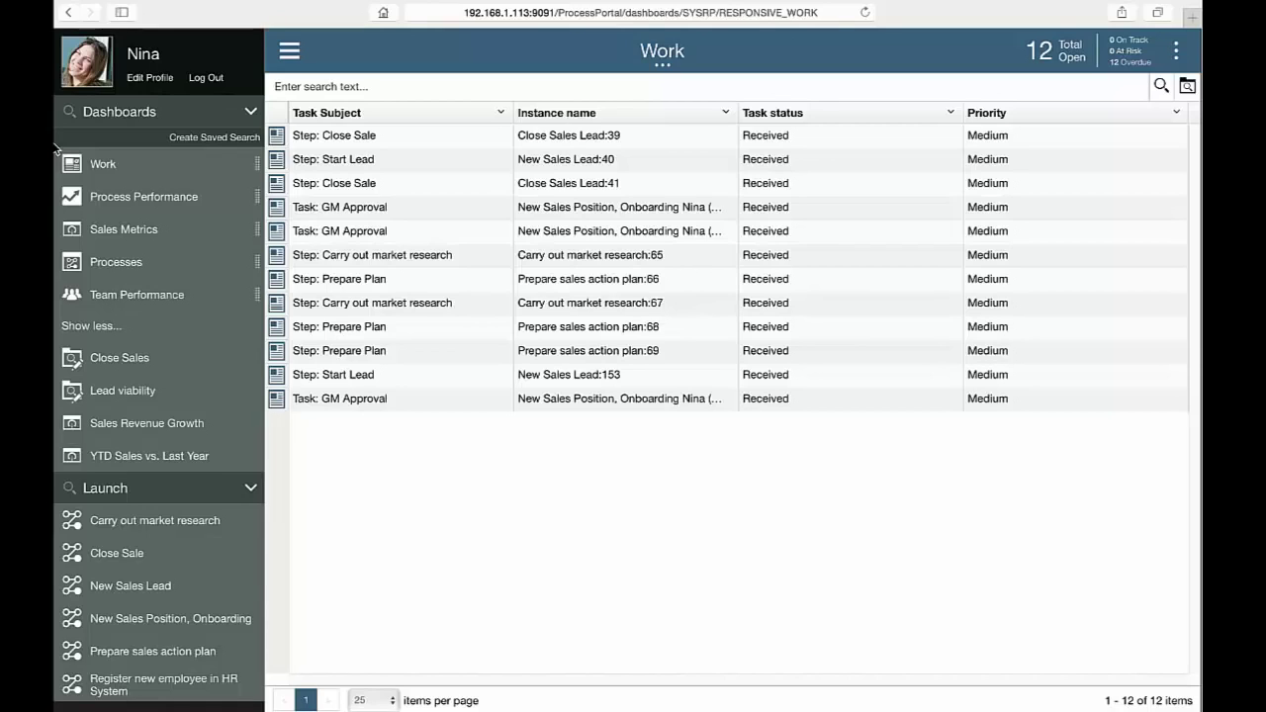
# Step: Create a new saved search filtered on the search text 'Start OR Close'
pyautogui.click(214, 139)
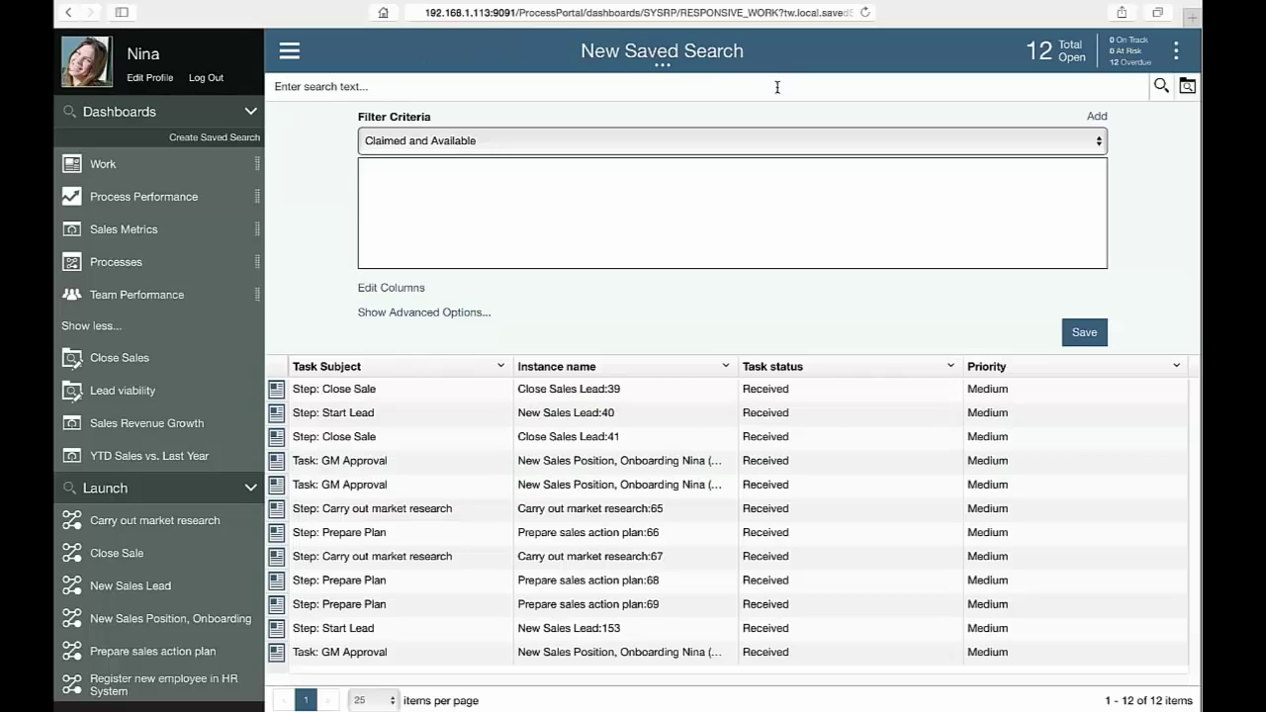
pyautogui.click(1097, 118)
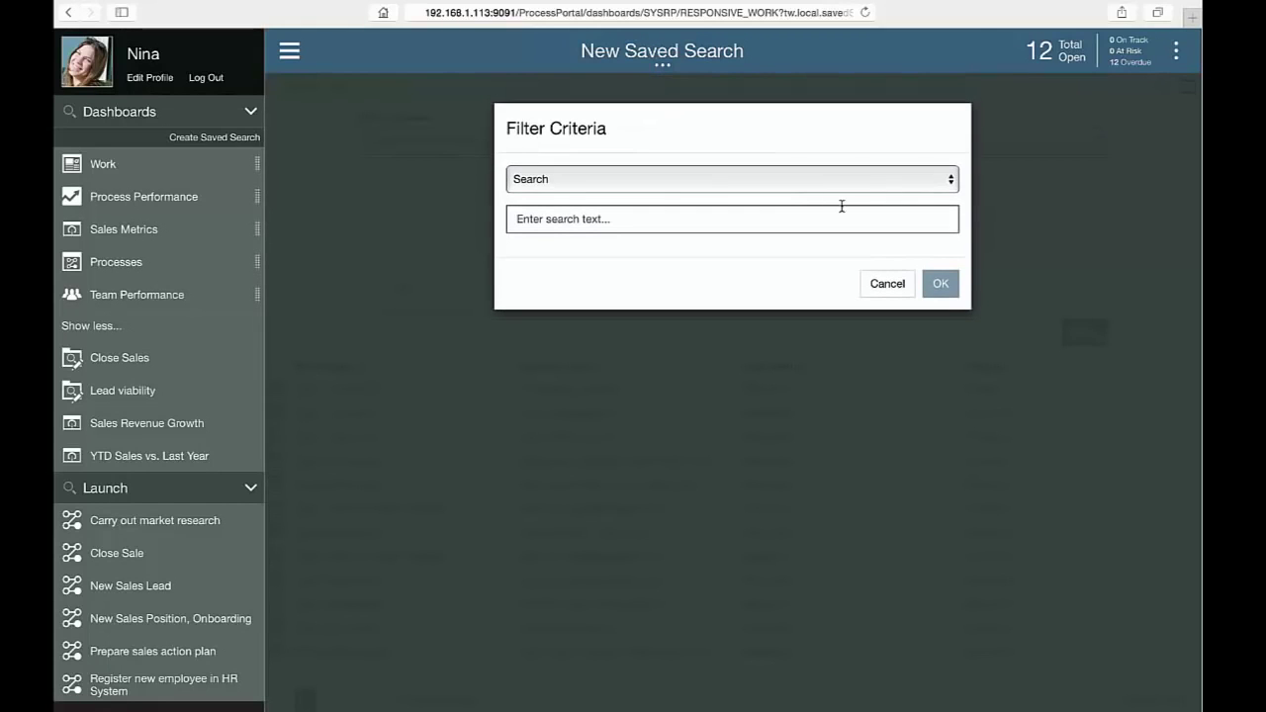
pyautogui.click(794, 216)
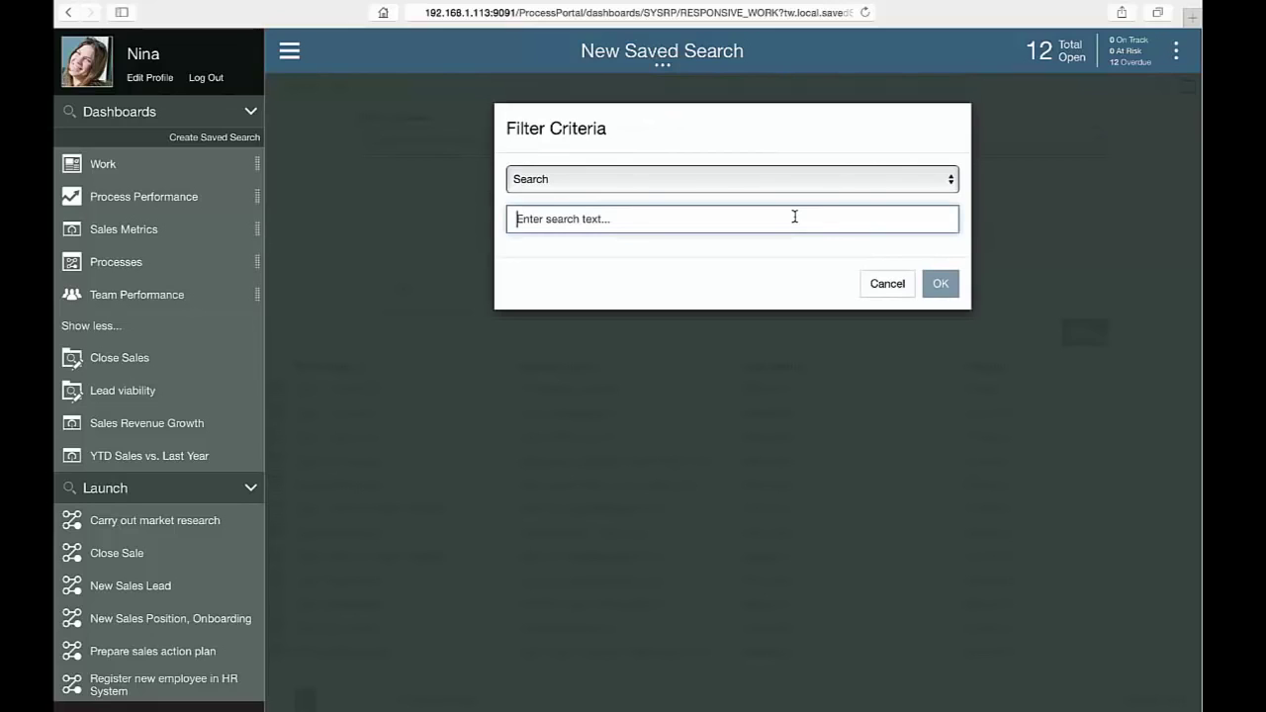
pyautogui.write('Start ')
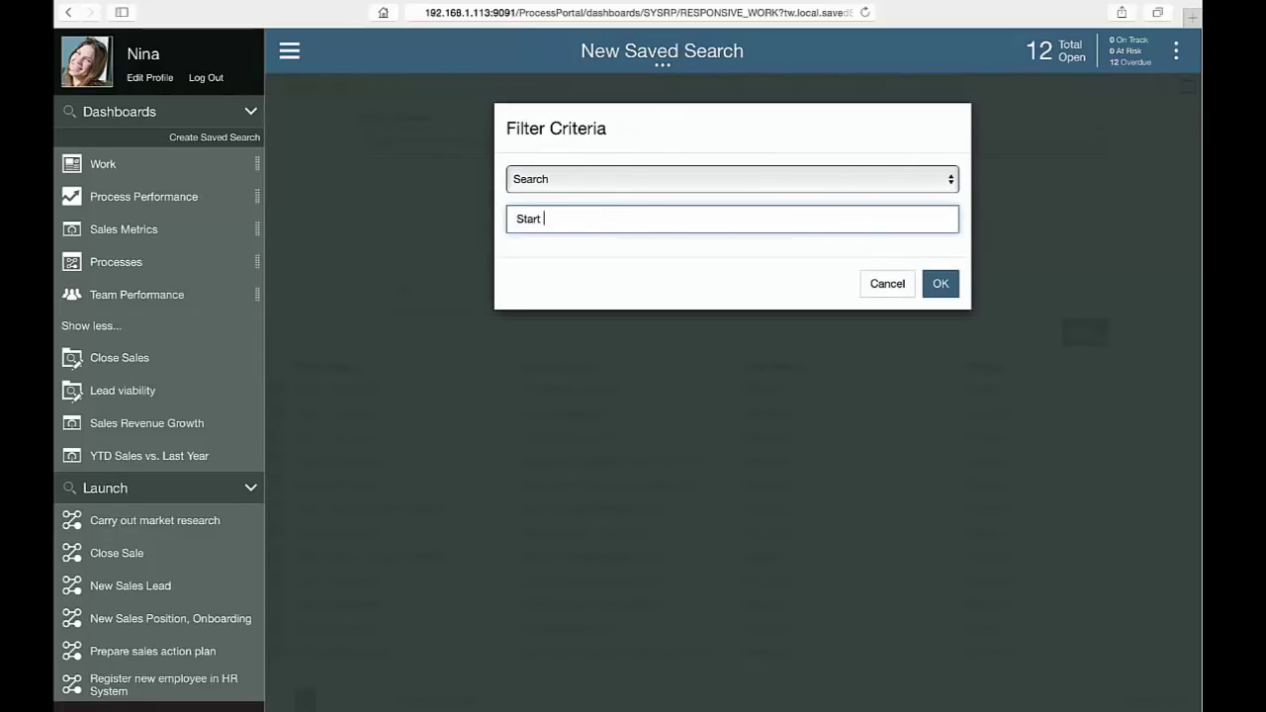
pyautogui.write('OR Close')
pyautogui.click(935, 280)
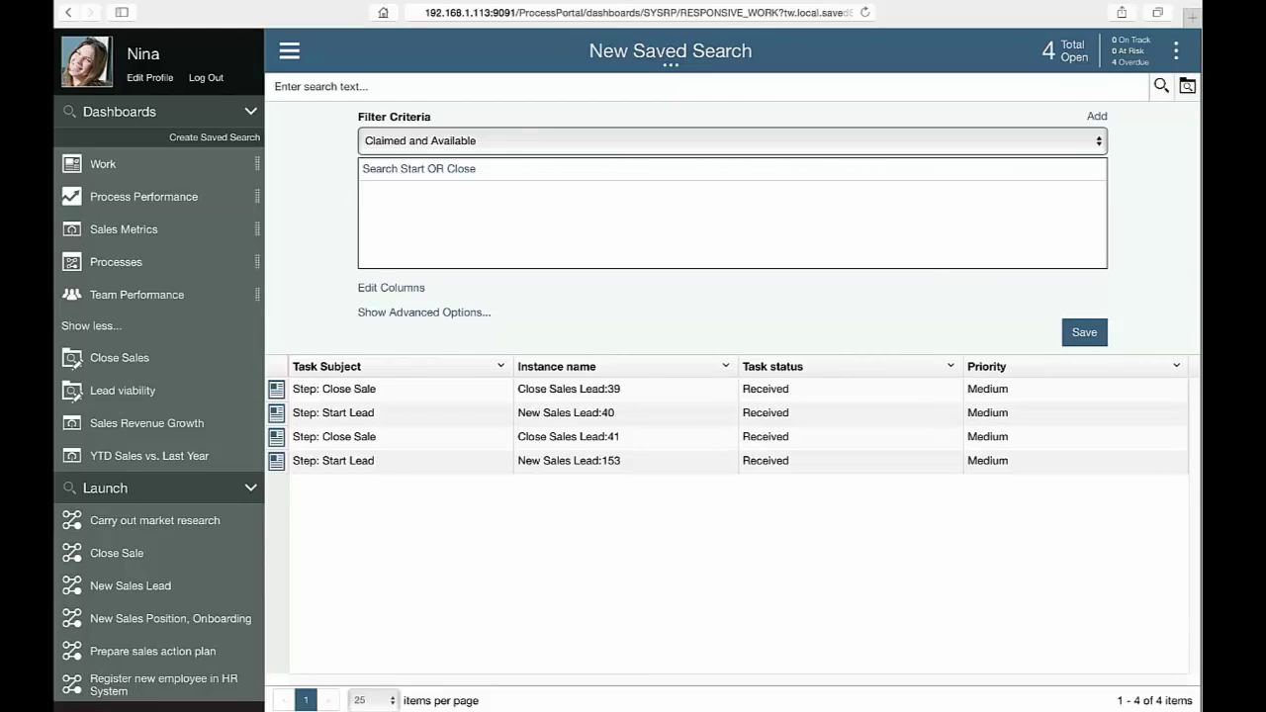
# Step: Add an 'Assigned to team Equals Sales consultants' criterion to the saved search
pyautogui.click(1092, 117)
pyautogui.click(772, 178)
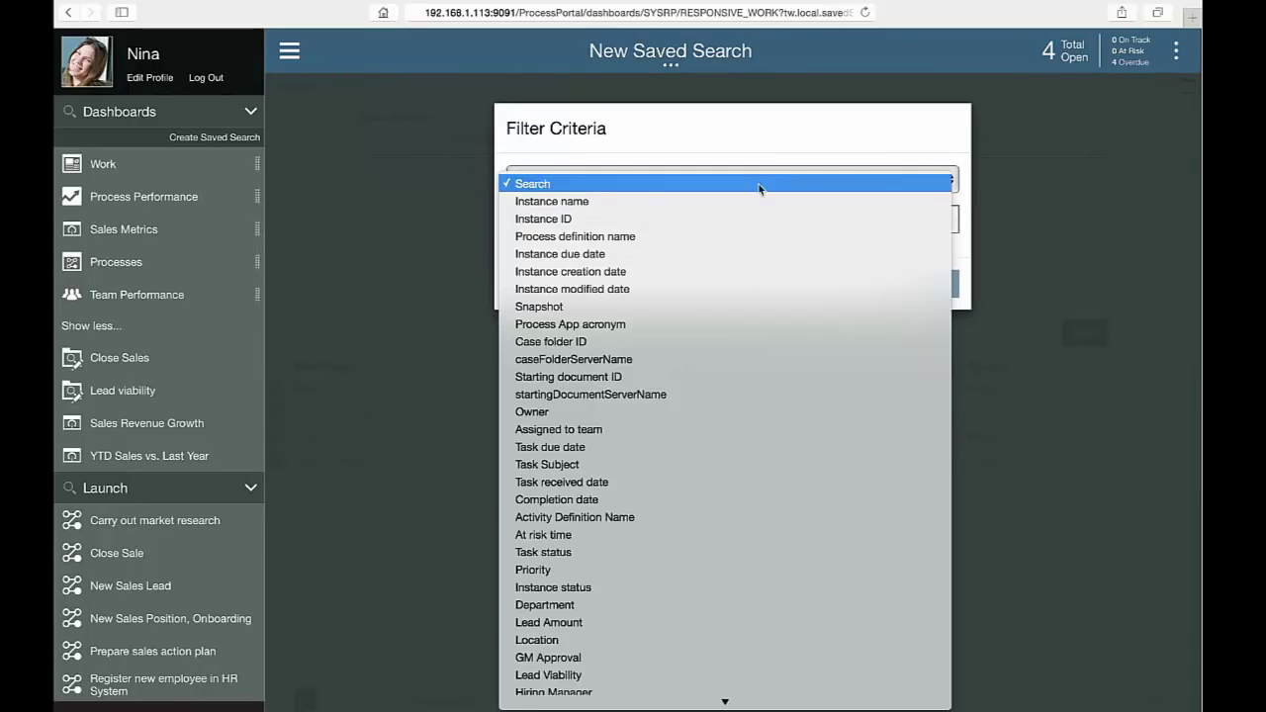
pyautogui.click(596, 428)
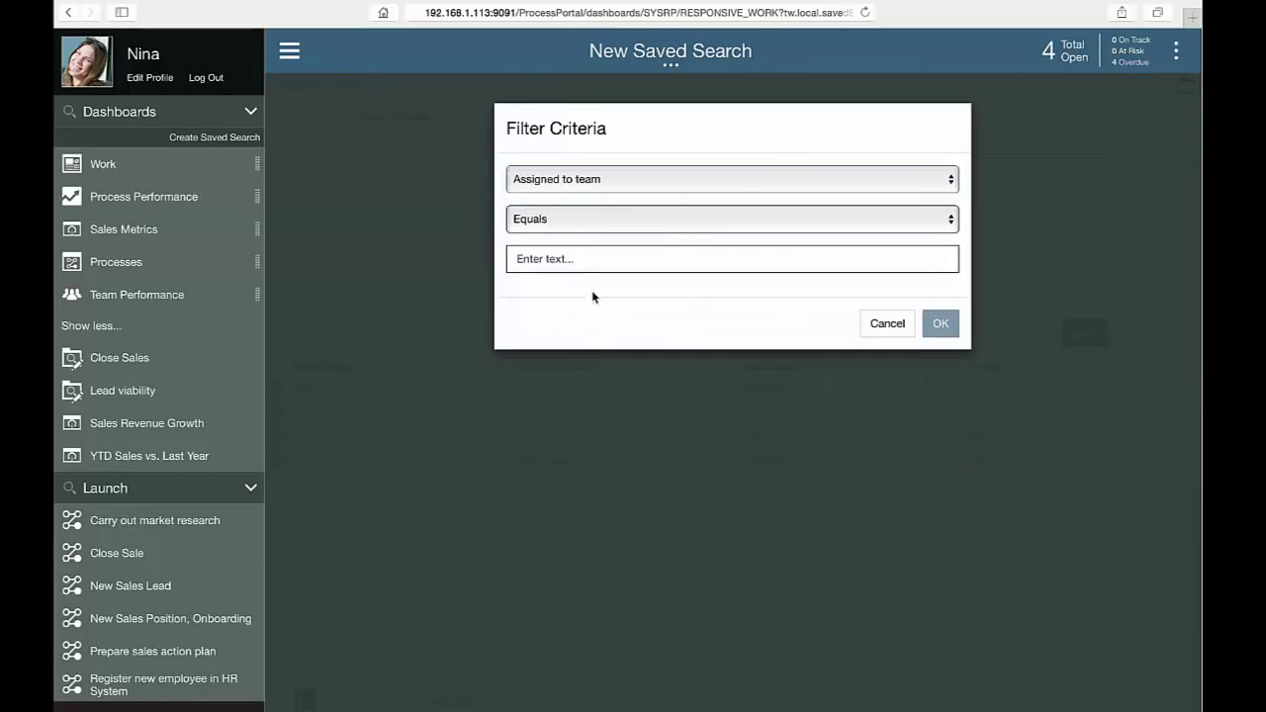
pyautogui.click(588, 260)
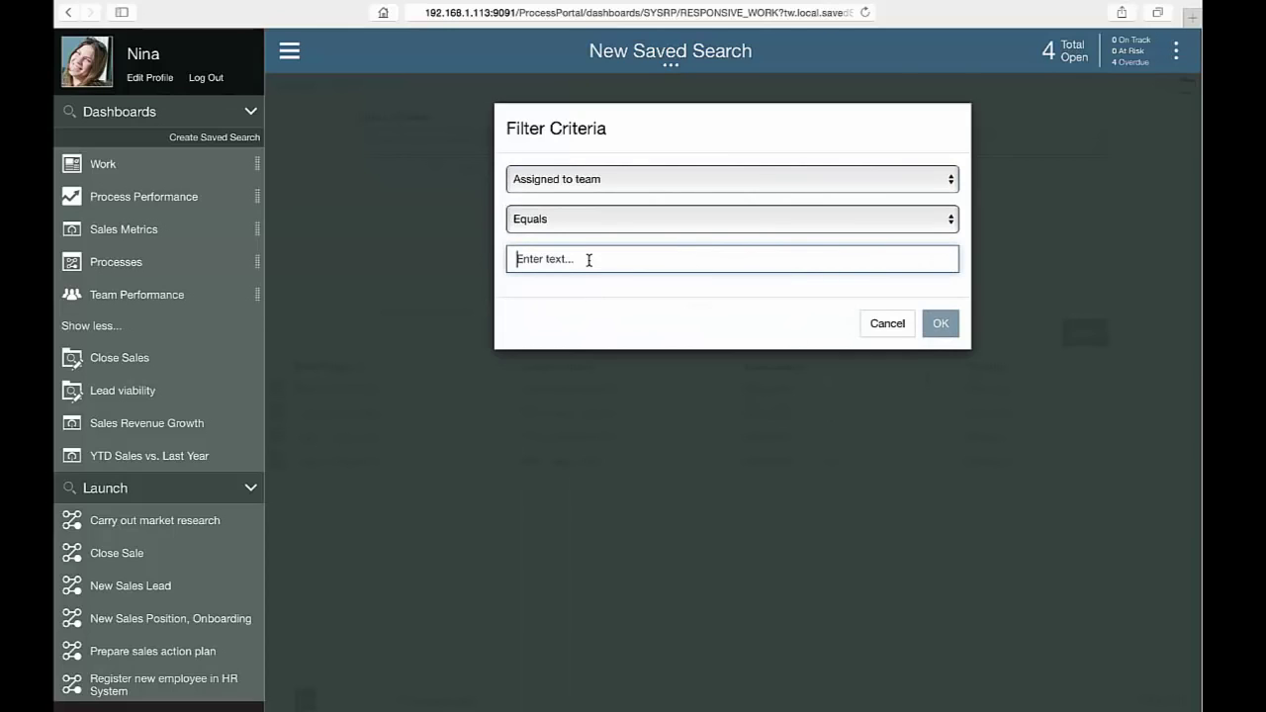
pyautogui.write('Sales consultants')
pyautogui.click(941, 324)
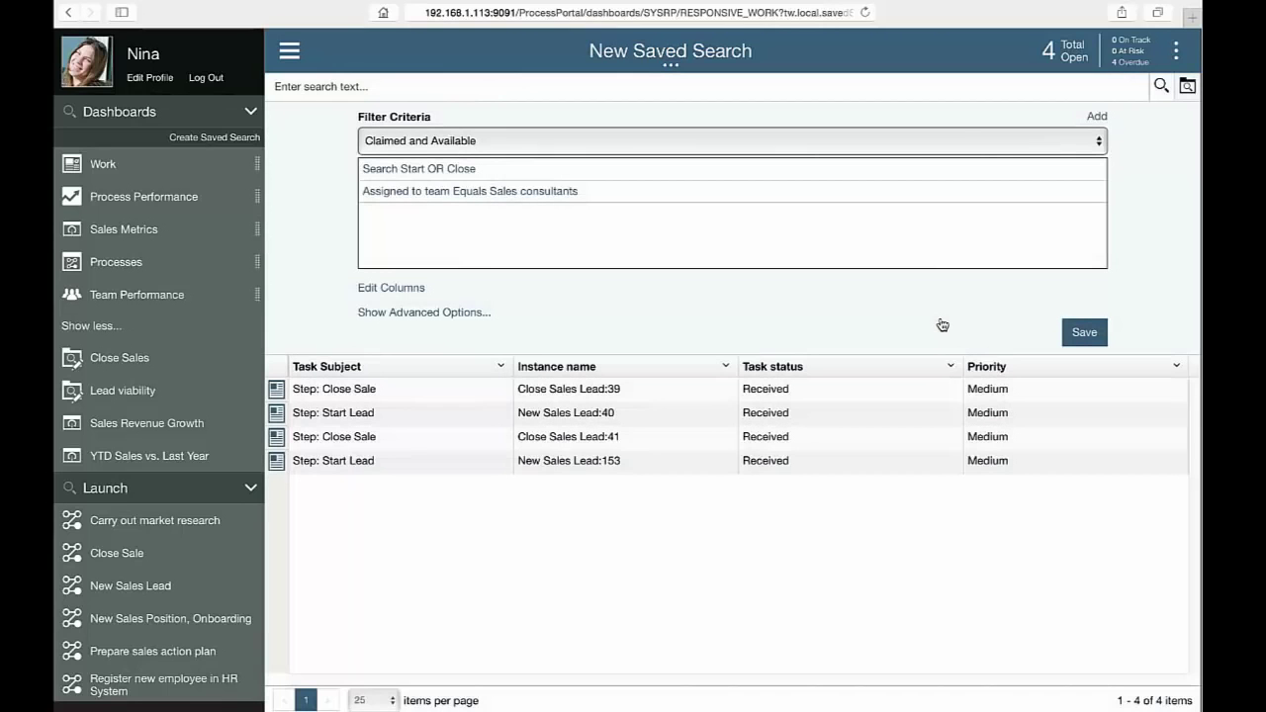
# Step: Show Assigned to team, Lead Amount and Lead Viability columns in the search results
pyautogui.click(408, 292)
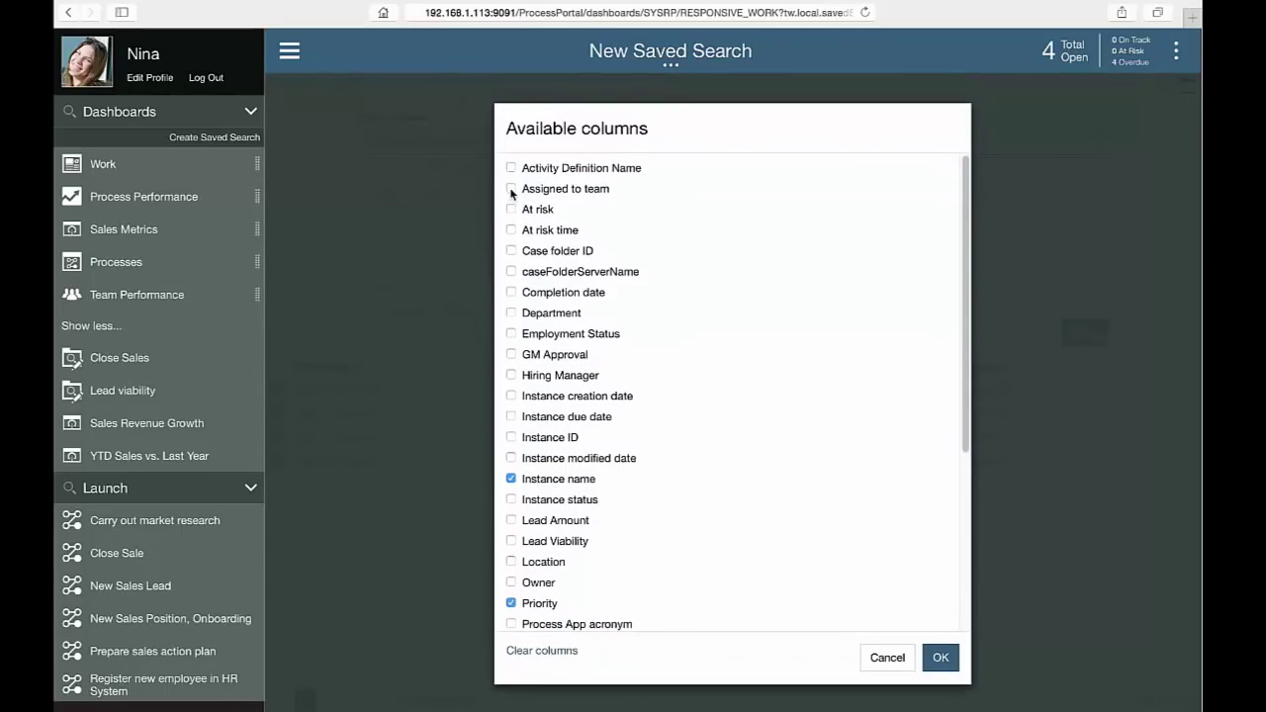
pyautogui.click(511, 189)
pyautogui.click(510, 520)
pyautogui.click(510, 541)
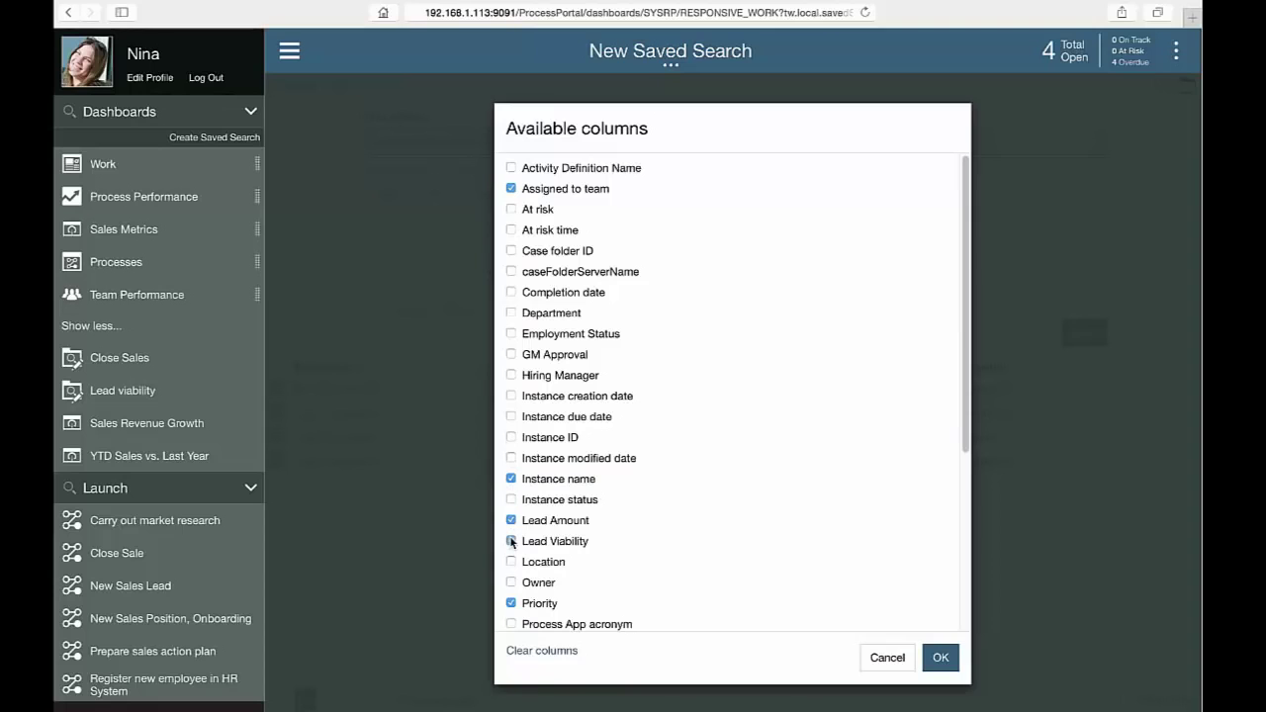
pyautogui.click(939, 660)
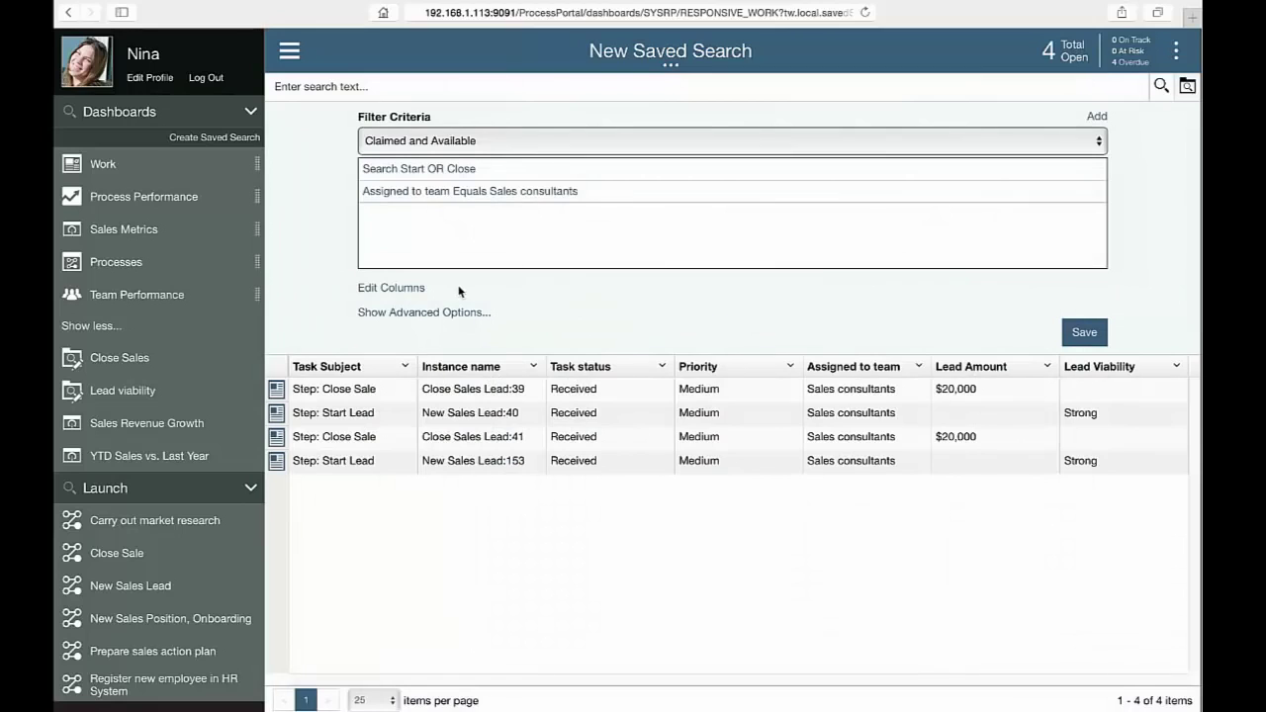
# Step: Name the saved search 'Start and Close Sales' and save it
pyautogui.click(432, 312)
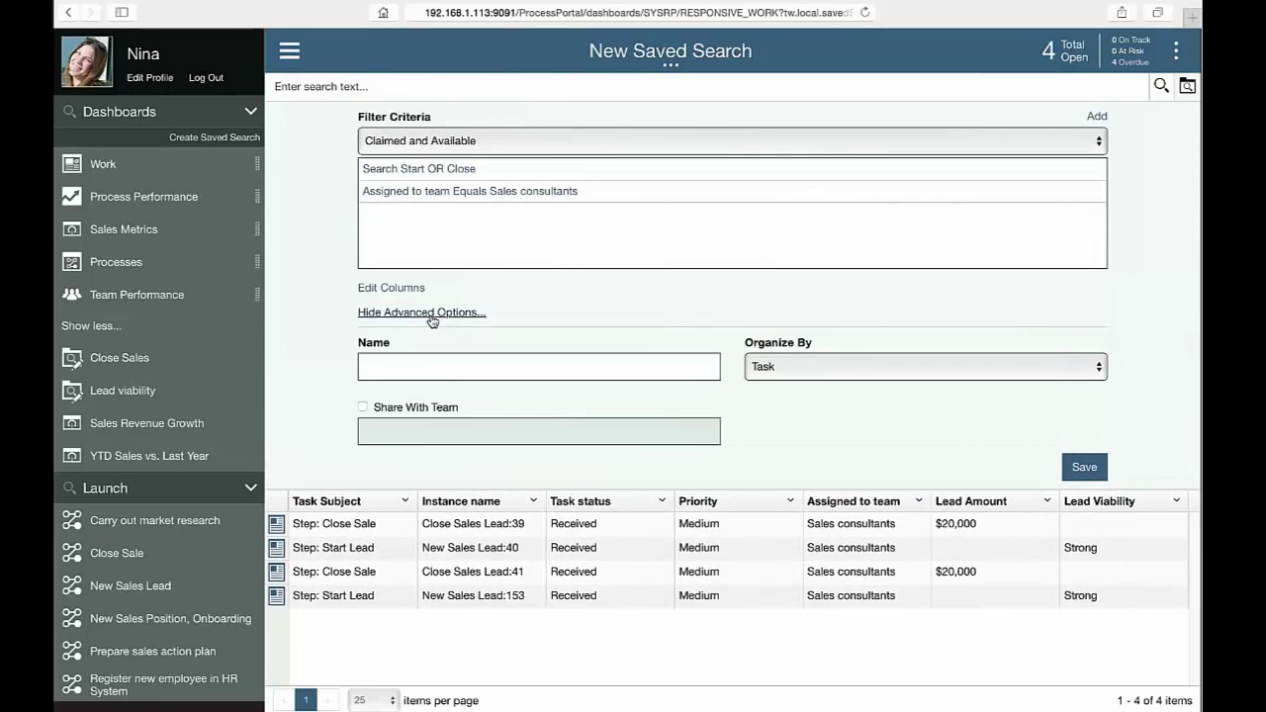
pyautogui.click(431, 365)
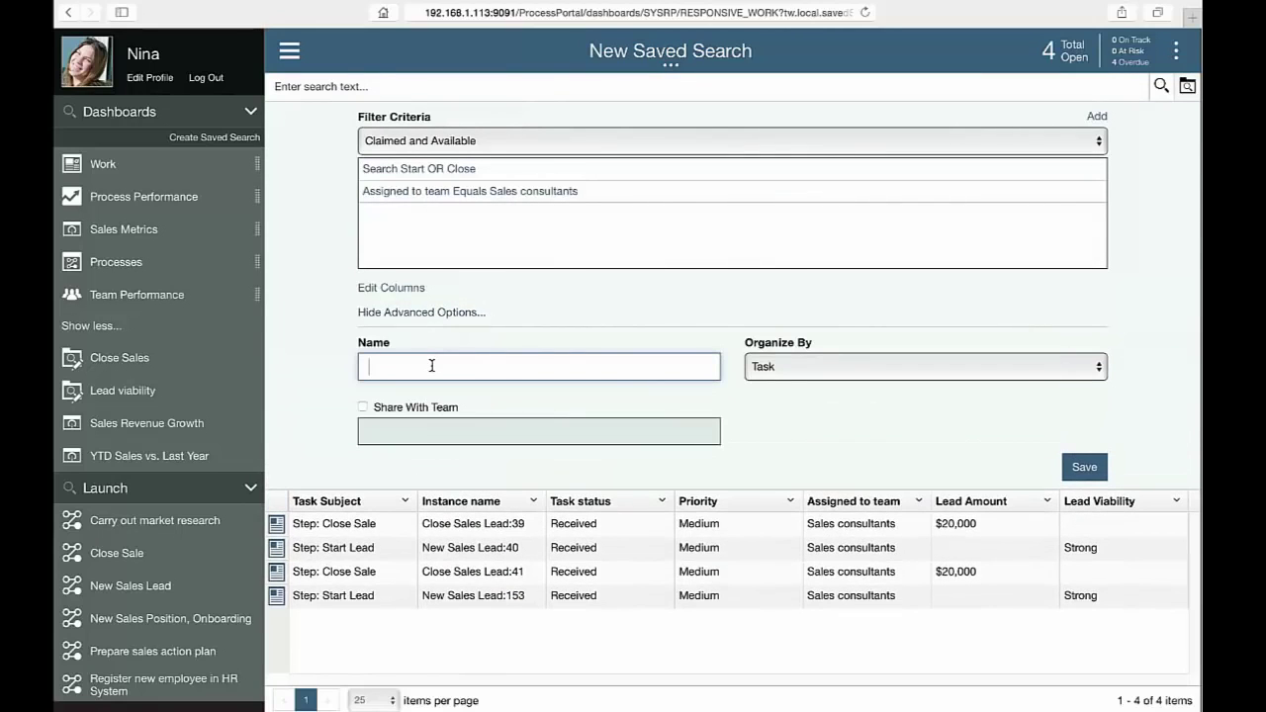
pyautogui.write('Start and Close Sales')
pyautogui.click(1085, 463)
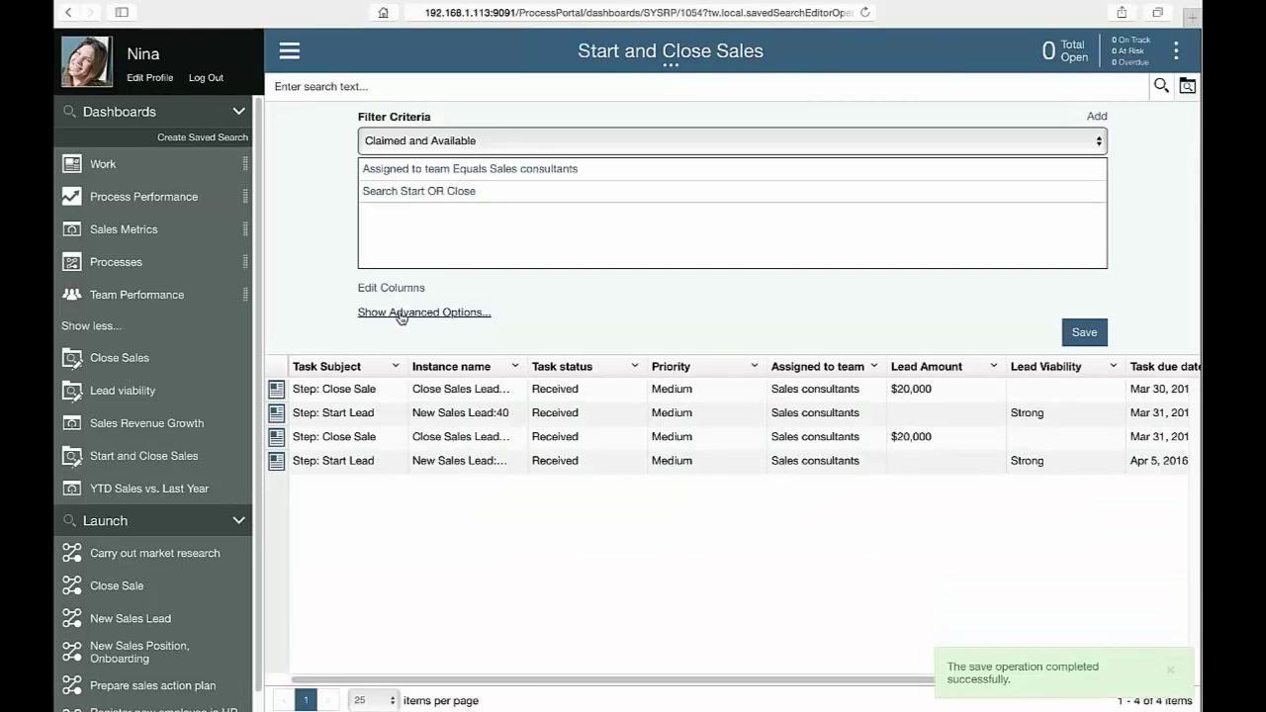
# Step: Share the saved search with the Sales consultants team and save again
pyautogui.click(402, 312)
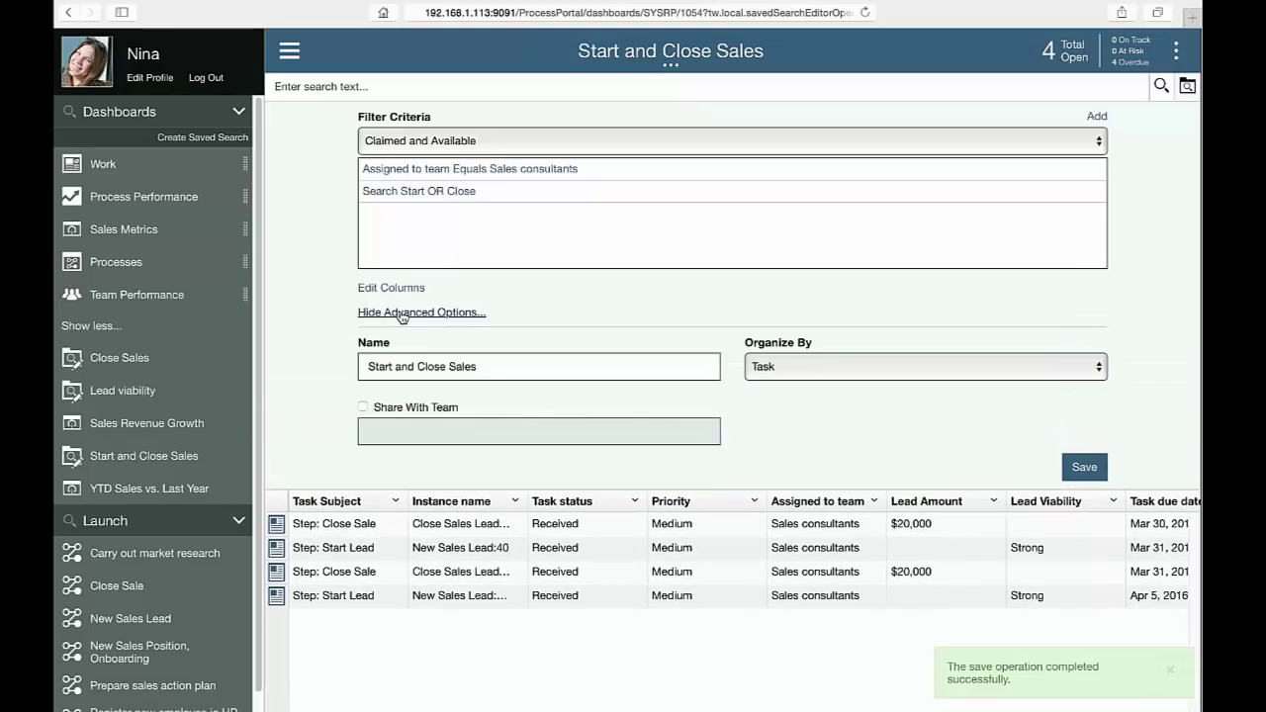
pyautogui.click(363, 407)
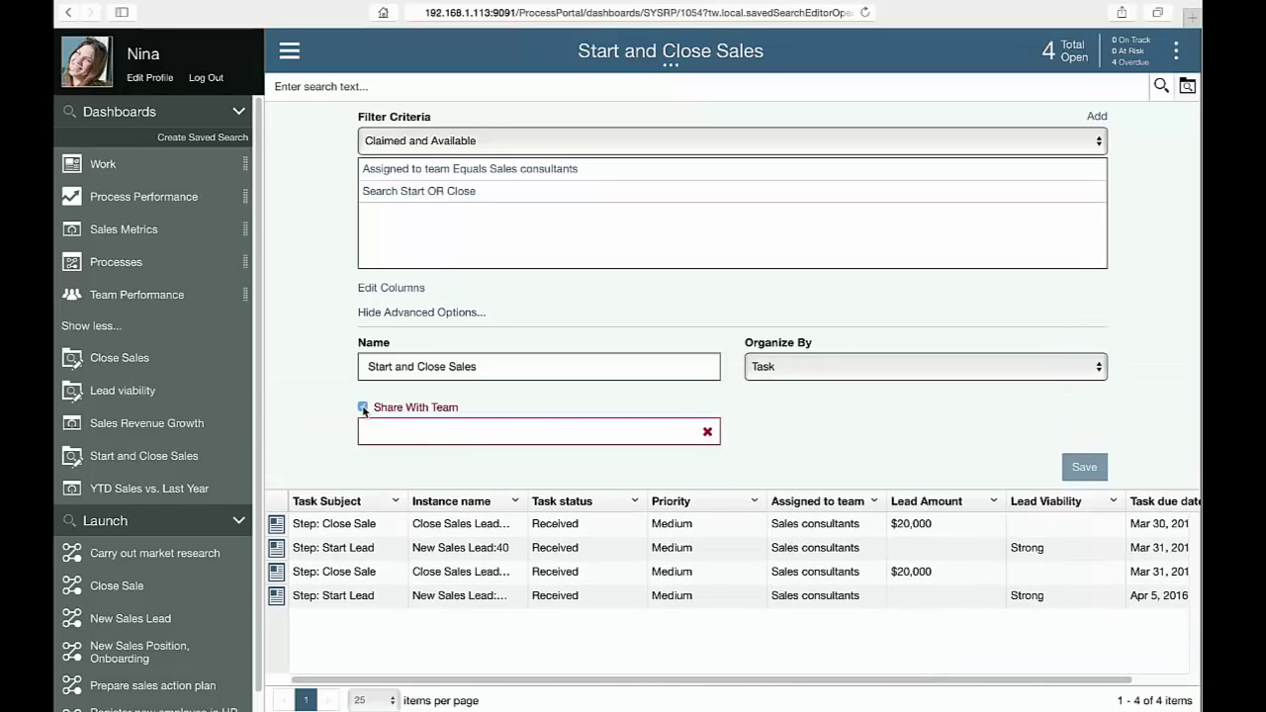
pyautogui.click(408, 436)
pyautogui.write('Sales')
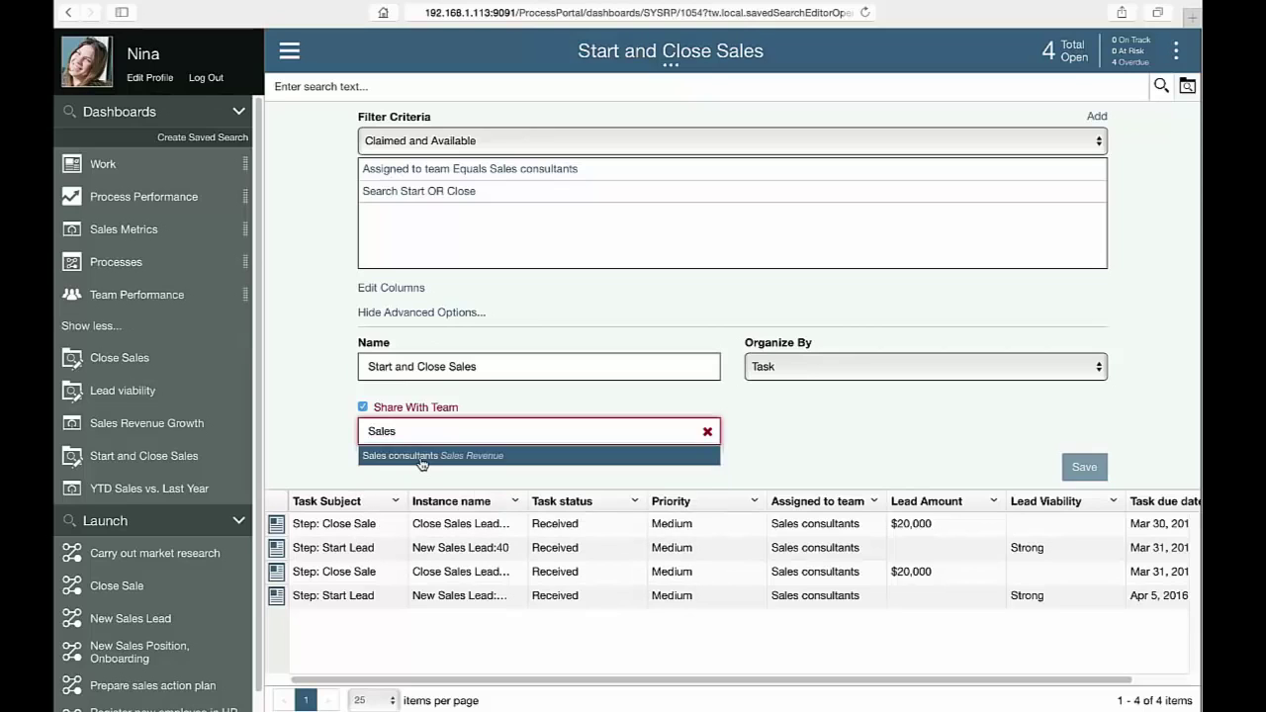
pyautogui.click(420, 457)
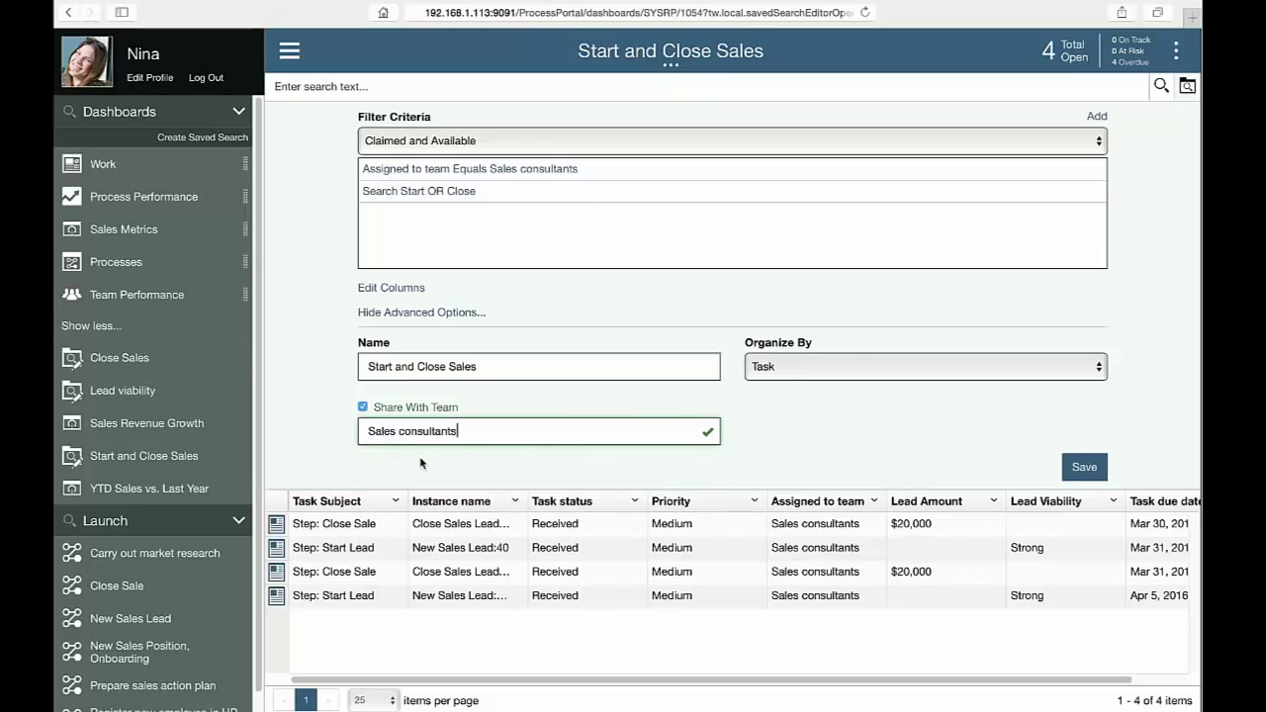
pyautogui.click(1080, 467)
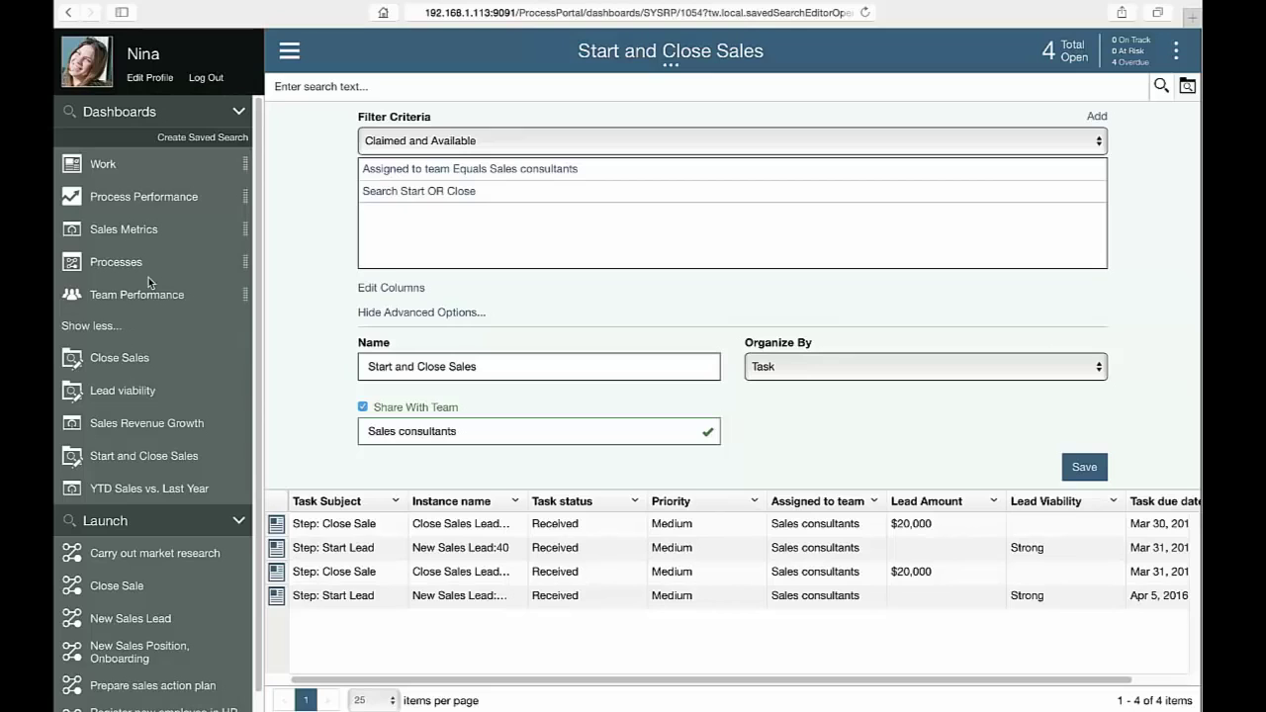
# Step: Star Start and Close Sales as a favourite and move it above Work in the dashboards list
pyautogui.click(74, 460)
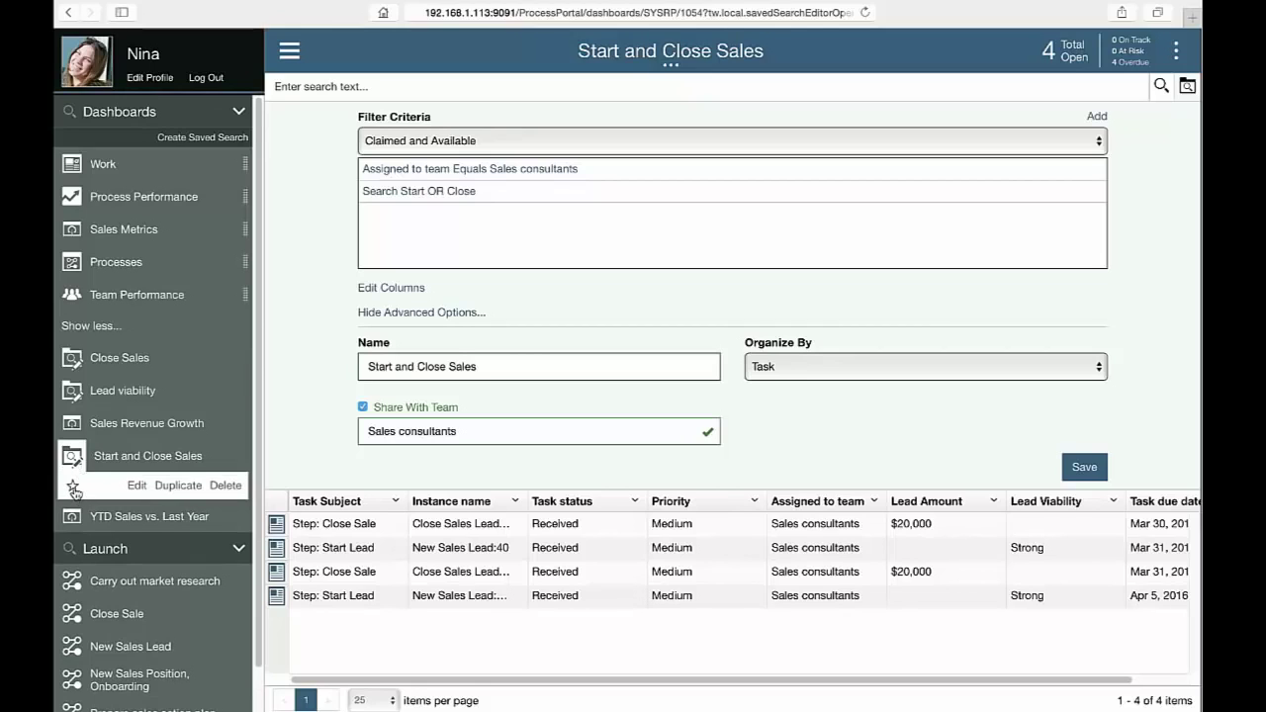
pyautogui.click(74, 490)
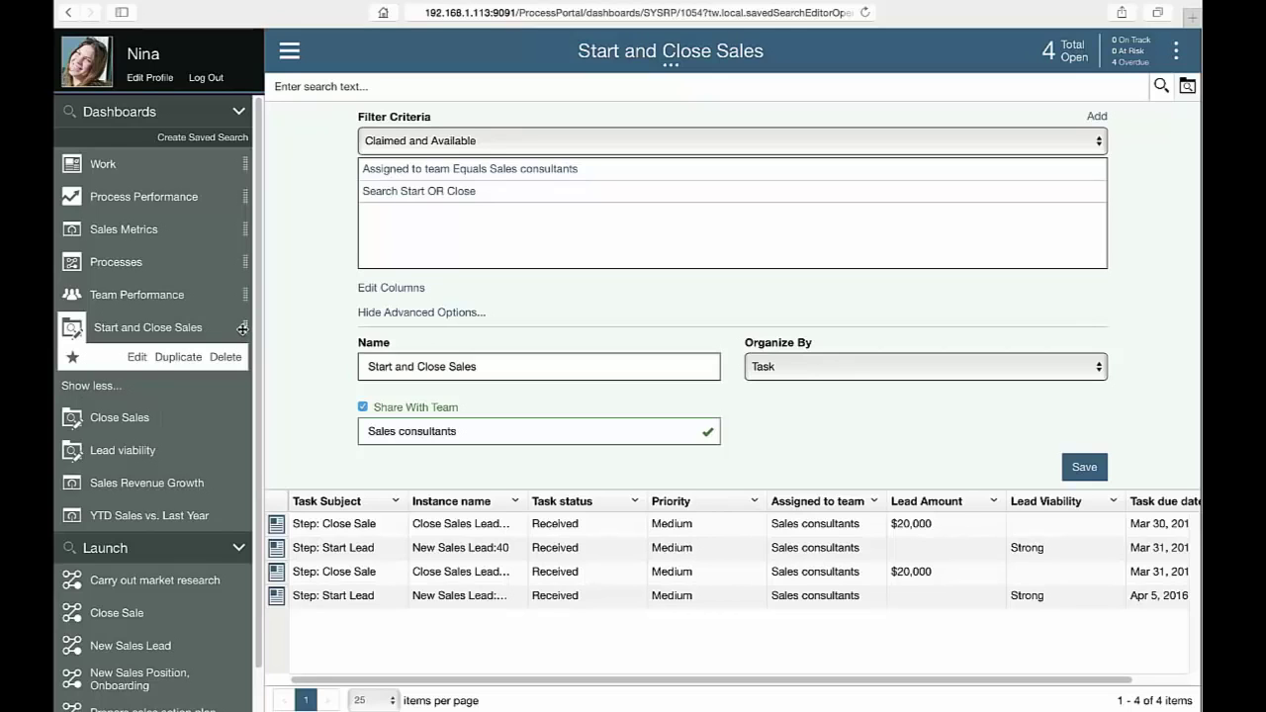
pyautogui.moveTo(243, 329); pyautogui.dragTo(233, 144)
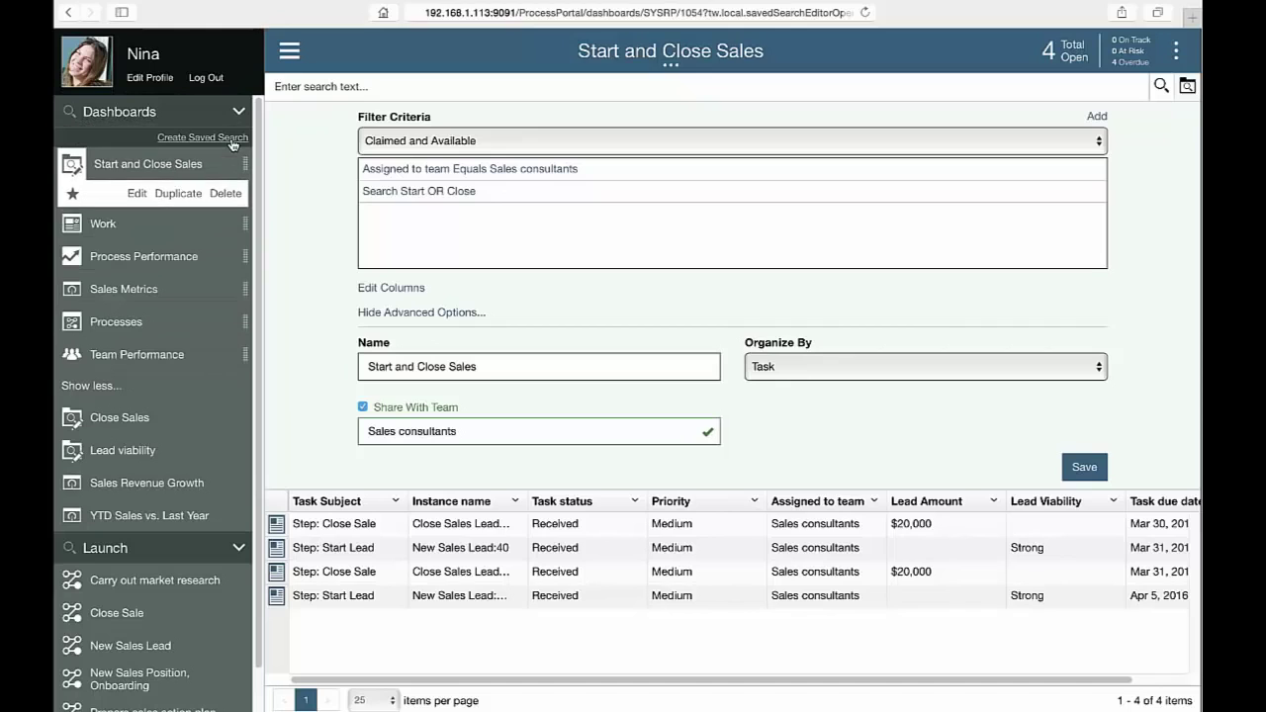
# Step: Log out and sign back in using the saved login details
pyautogui.click(207, 83)
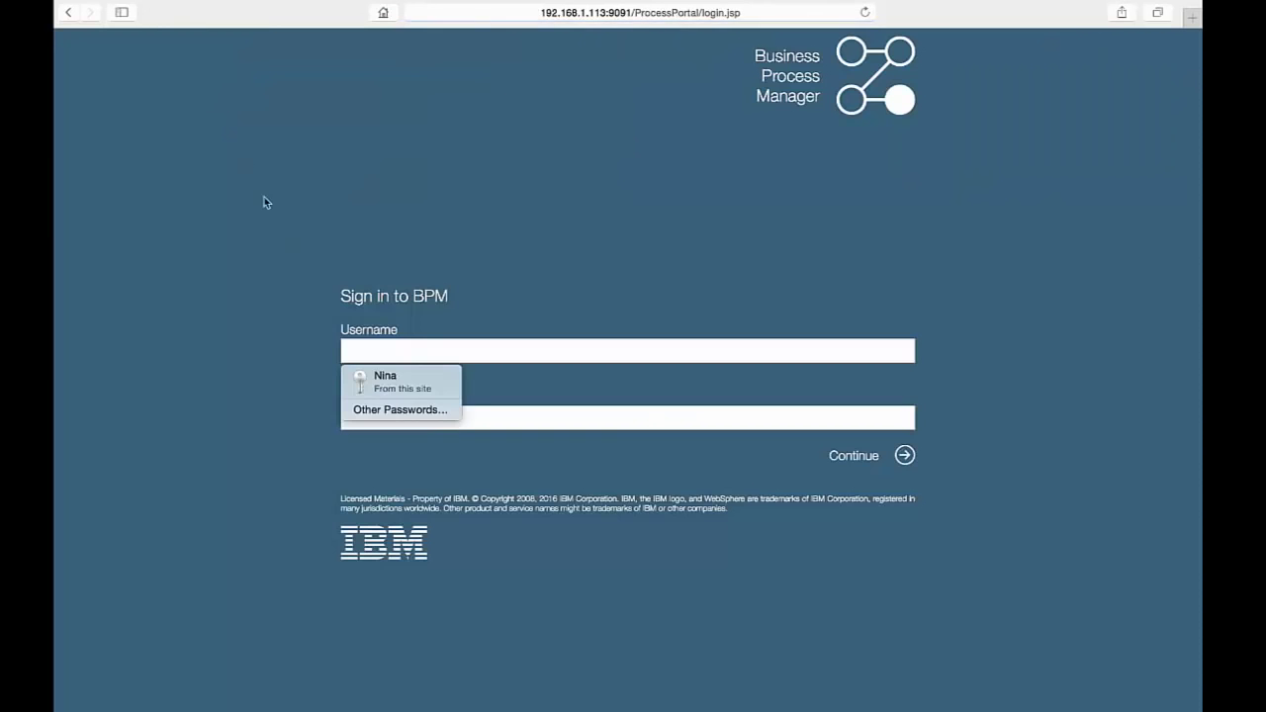
pyautogui.click(406, 380)
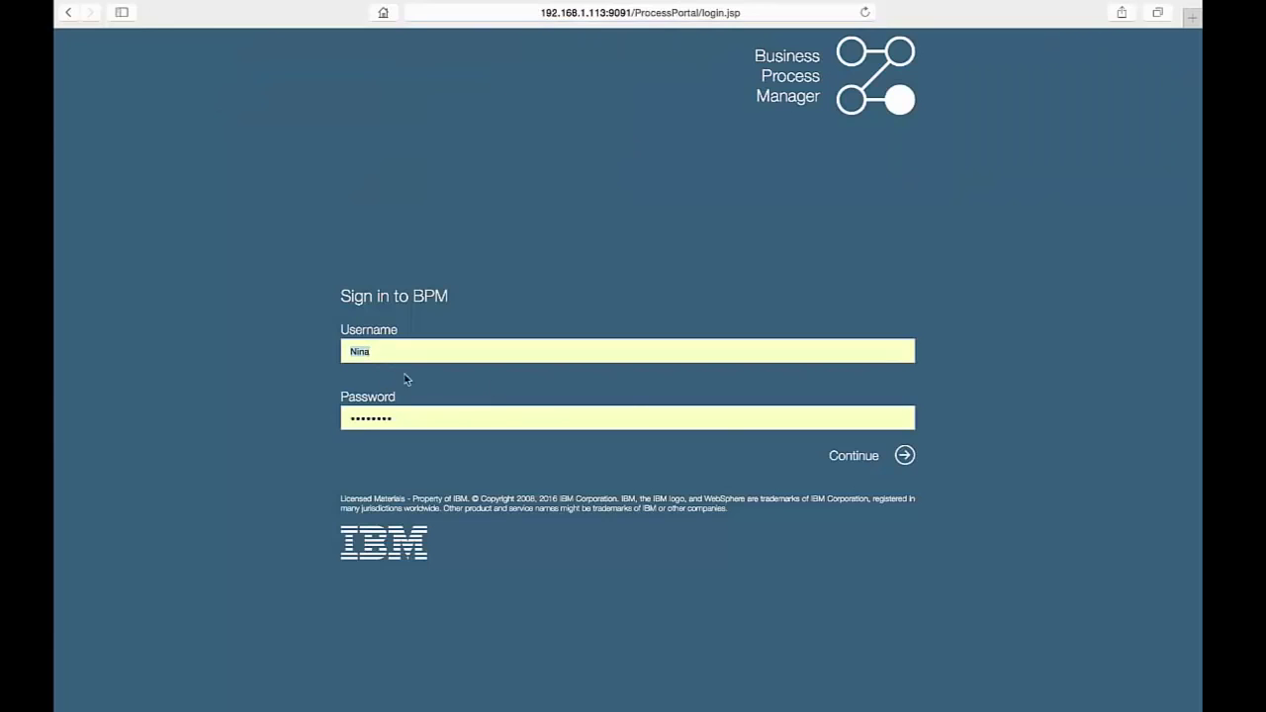
pyautogui.click(903, 458)
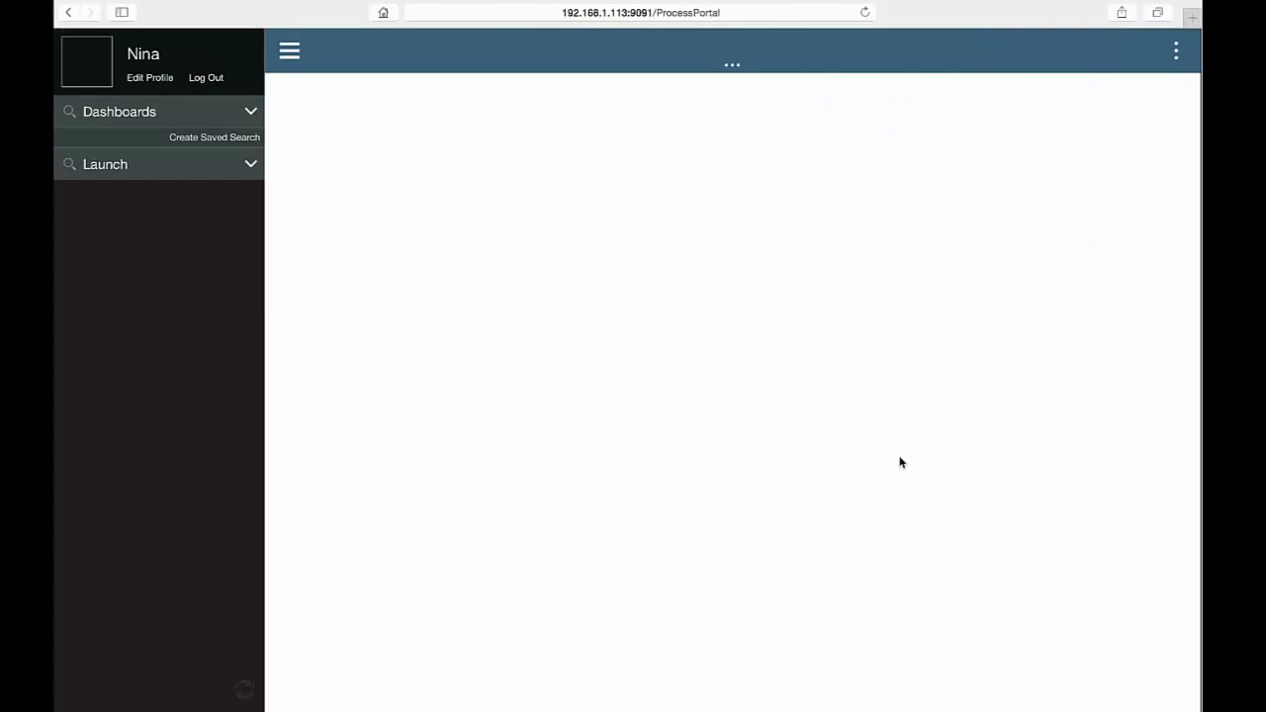